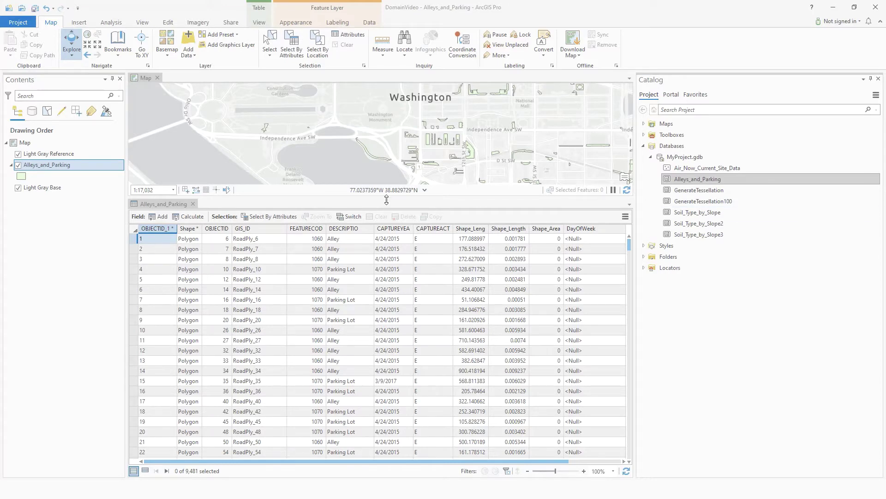
# Enlarge the map and zoom to about 1:4,465 on the alley and parking polygons south of Independence Ave SW.
pyautogui.moveTo(386, 199); pyautogui.dragTo(386, 308)
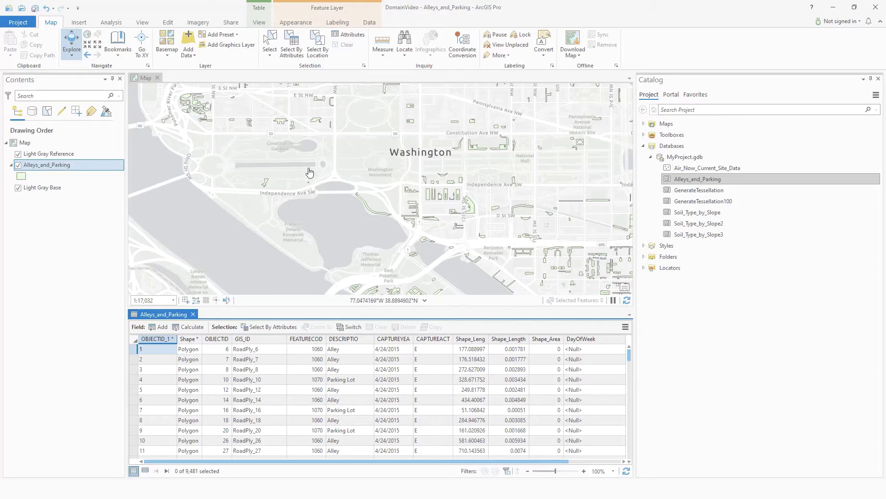
pyautogui.moveTo(359, 199); pyautogui.dragTo(354, 211)
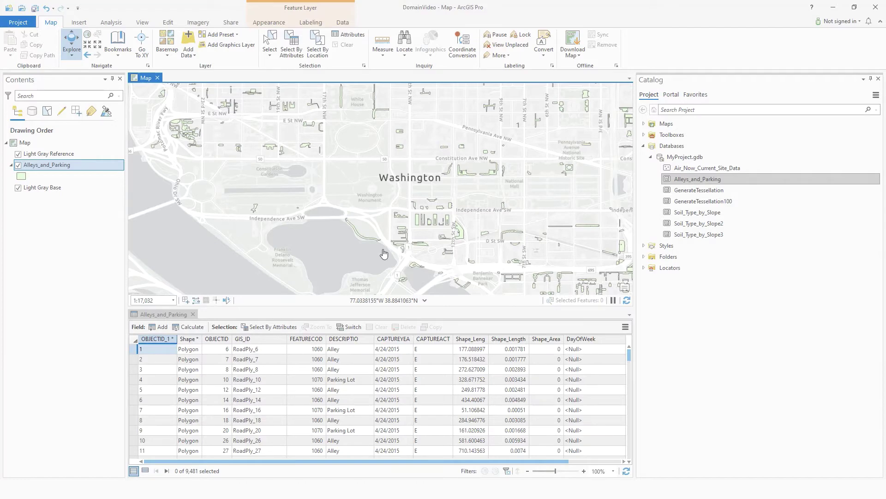
pyautogui.scroll(5, 383, 254)
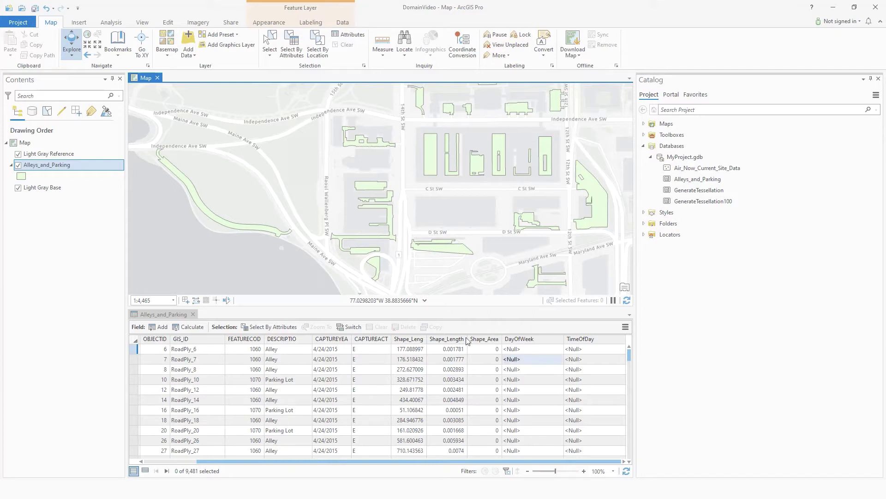
# Switch the Alleys_and_Parking attribute table to its Fields view.
pyautogui.click(625, 327)
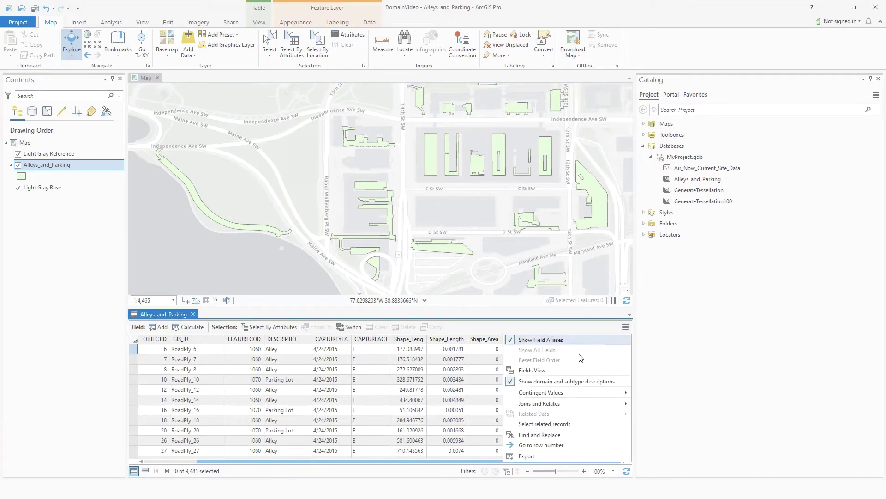
pyautogui.click(533, 370)
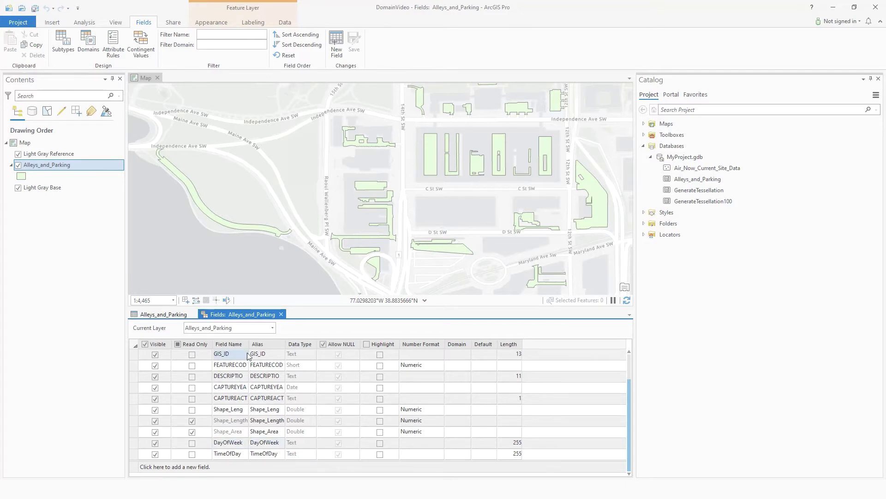
# Add a Text coded-value domain named Day, described 'Day of the week'.
pyautogui.click(89, 41)
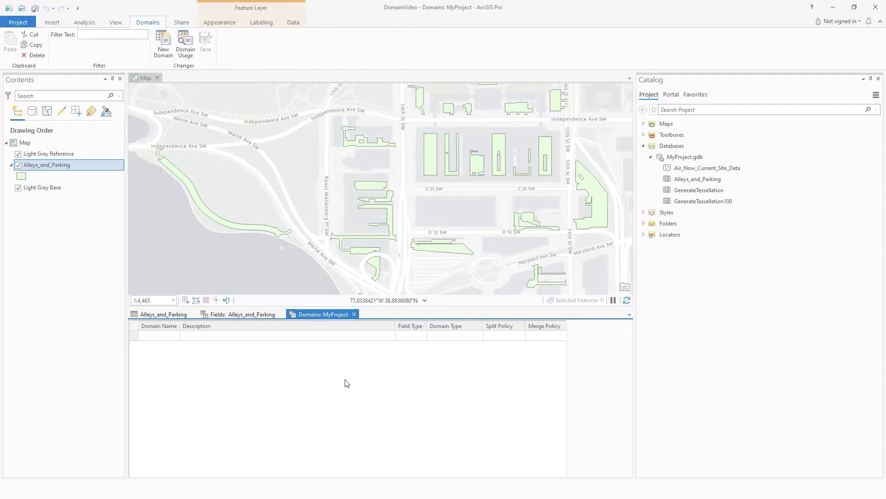
pyautogui.click(169, 336)
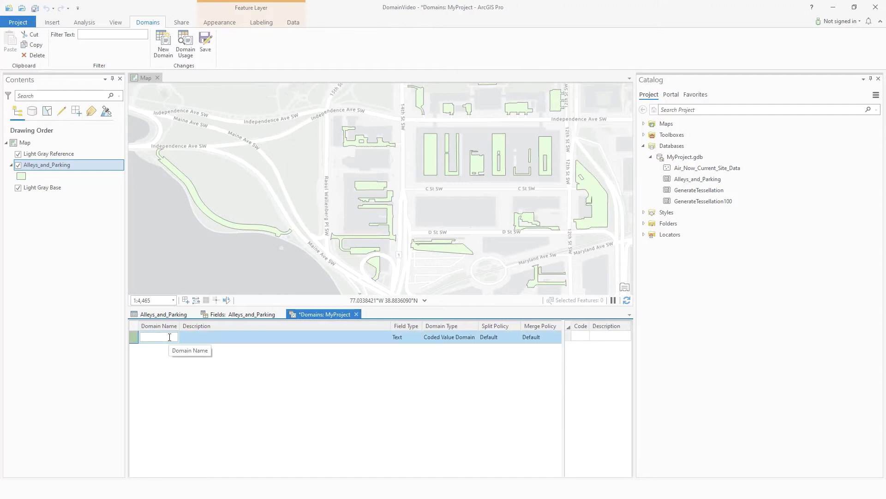
pyautogui.write('Day')
pyautogui.click(199, 337)
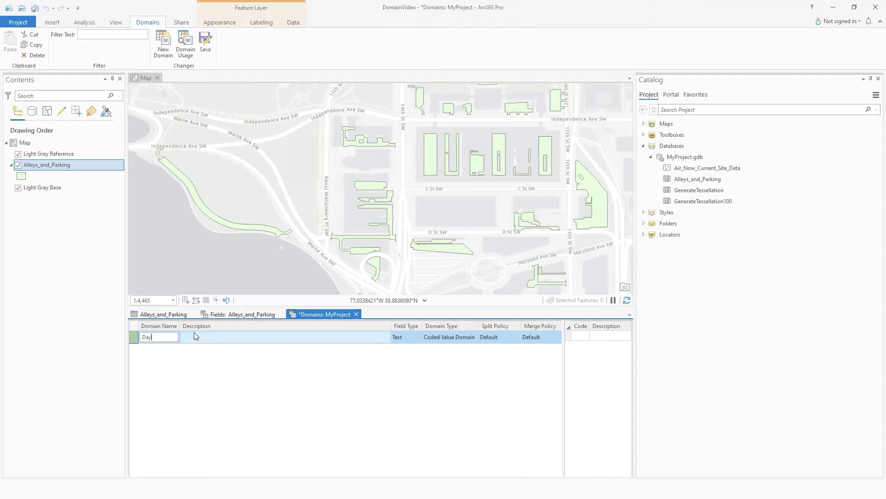
pyautogui.write('Day of the week')
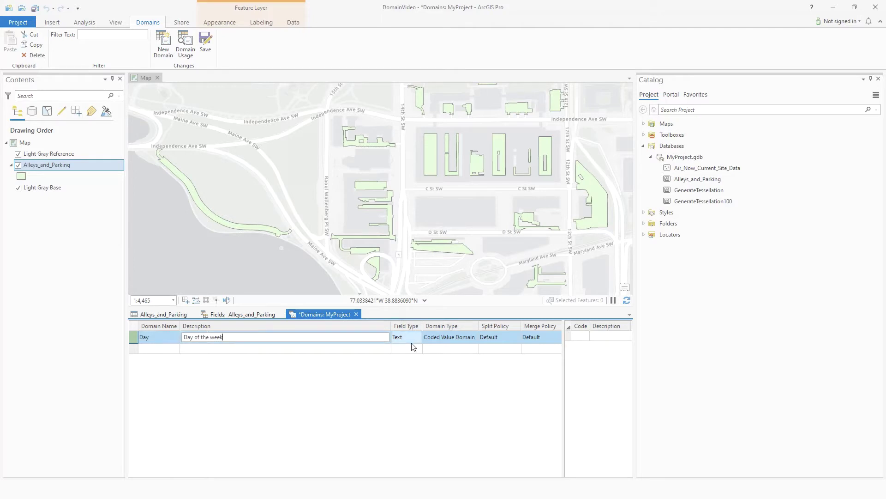
pyautogui.click(464, 339)
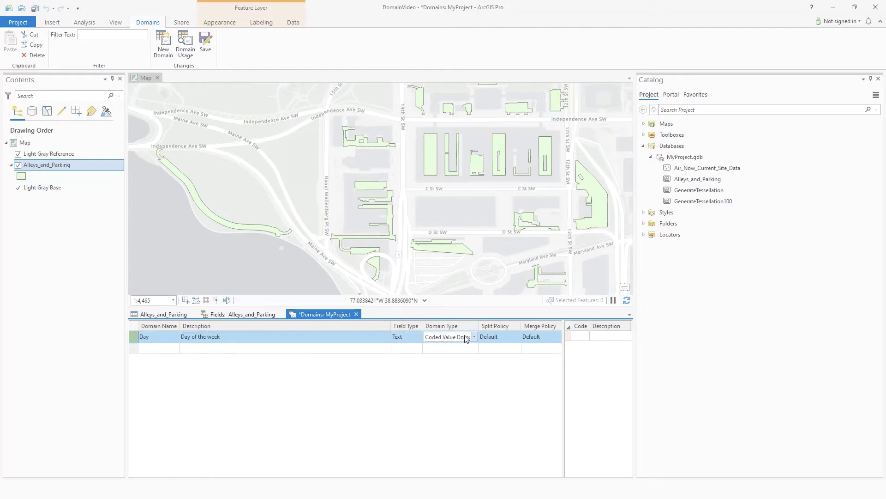
pyautogui.click(474, 337)
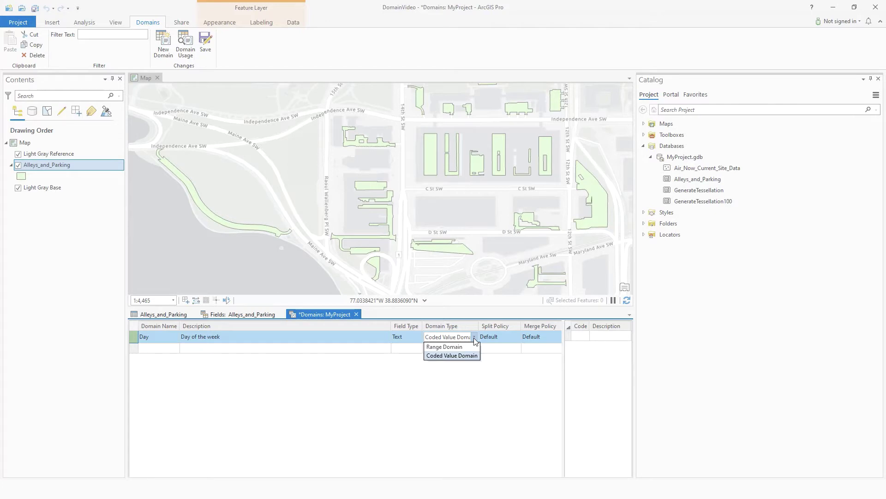
pyautogui.click(450, 356)
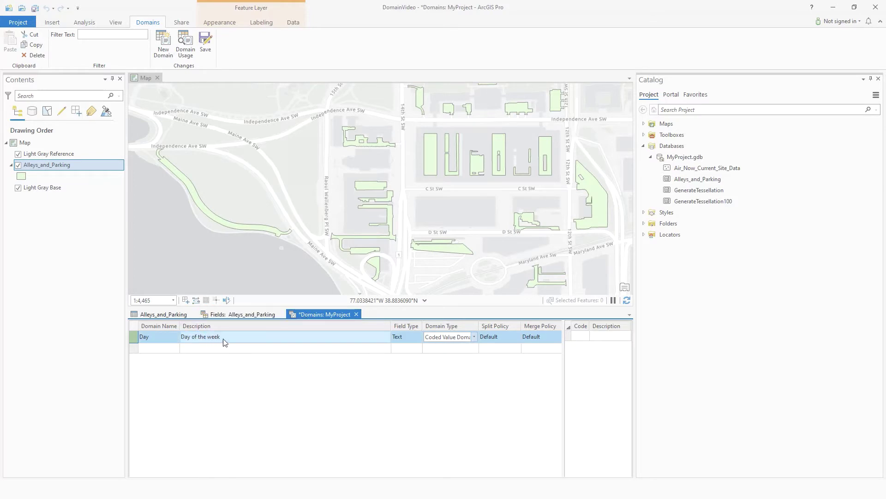
# Enter the Day domain codes Sunday, Monday, Tuesday, Wednesday, Thursday, Friday and Saturday.
pyautogui.click(583, 339)
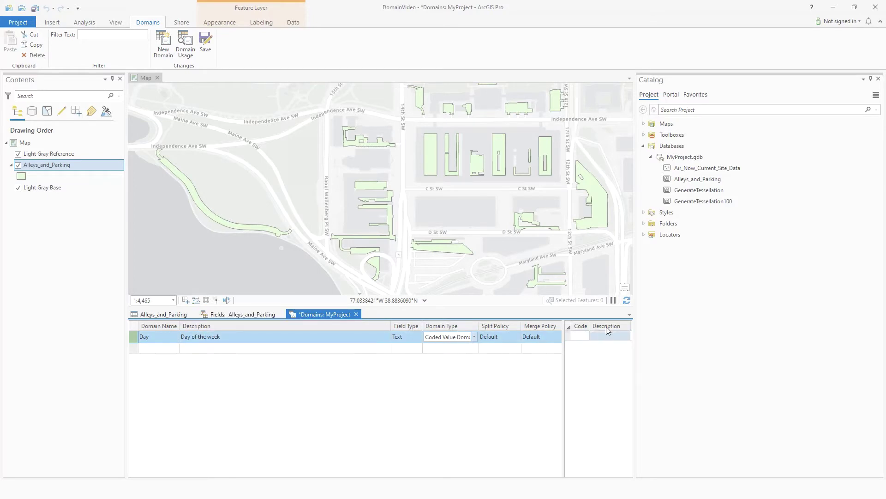
pyautogui.click(584, 335)
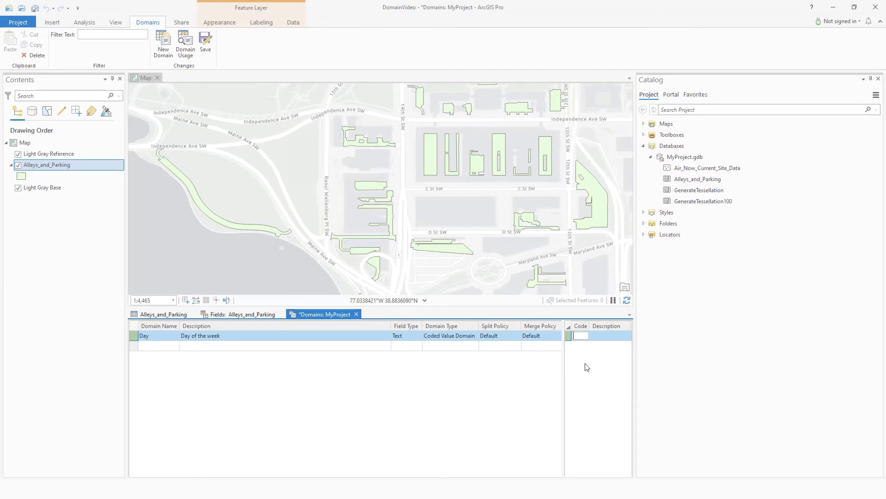
pyautogui.write('Sunday')
pyautogui.press('Return')
pyautogui.click(585, 347)
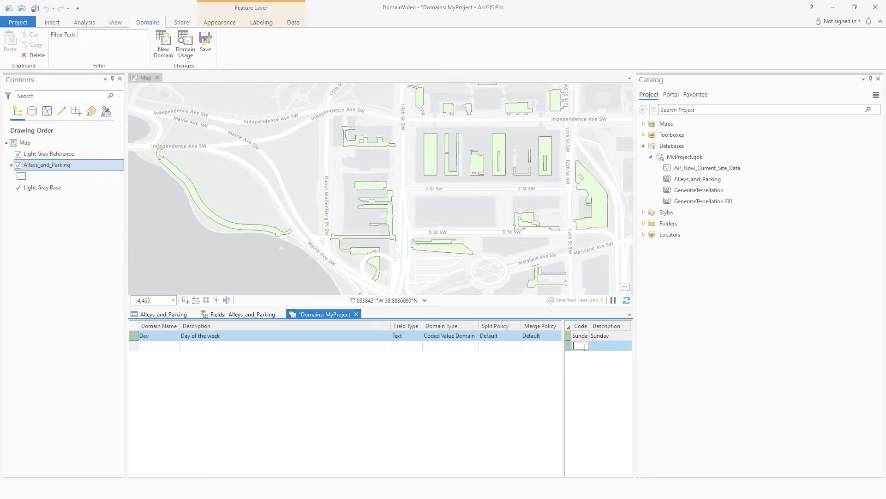
pyautogui.write('Monday')
pyautogui.press('Return')
pyautogui.write('Tuesday')
pyautogui.press('Return')
pyautogui.write('Wednesday')
pyautogui.press('Return')
pyautogui.click(587, 377)
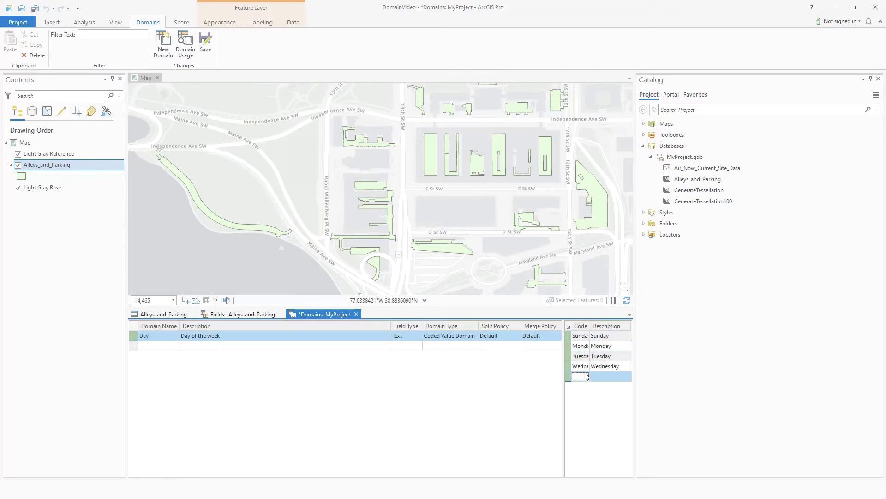
pyautogui.write('Thursday')
pyautogui.press('Return')
pyautogui.write('Friday')
pyautogui.press('Return')
pyautogui.write('Saturday')
pyautogui.press('Return')
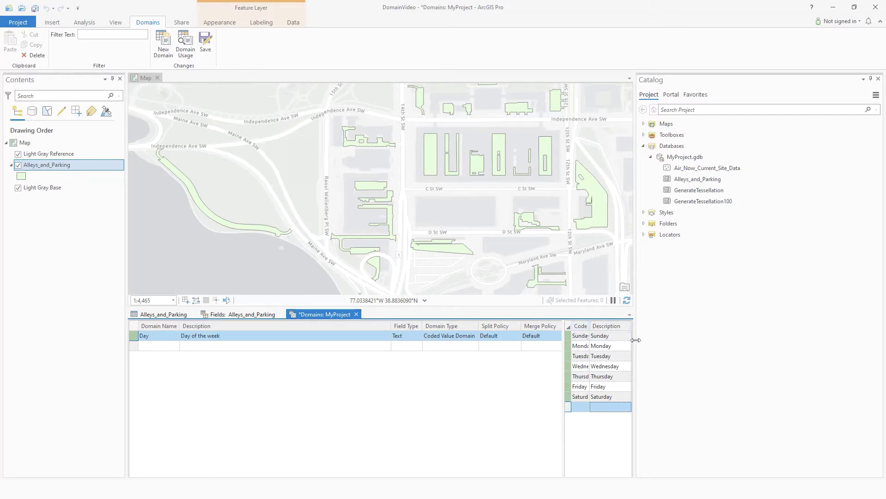
# Widen the codes grid to show full day names and save the Day domain.
pyautogui.moveTo(636, 340); pyautogui.dragTo(681, 342)
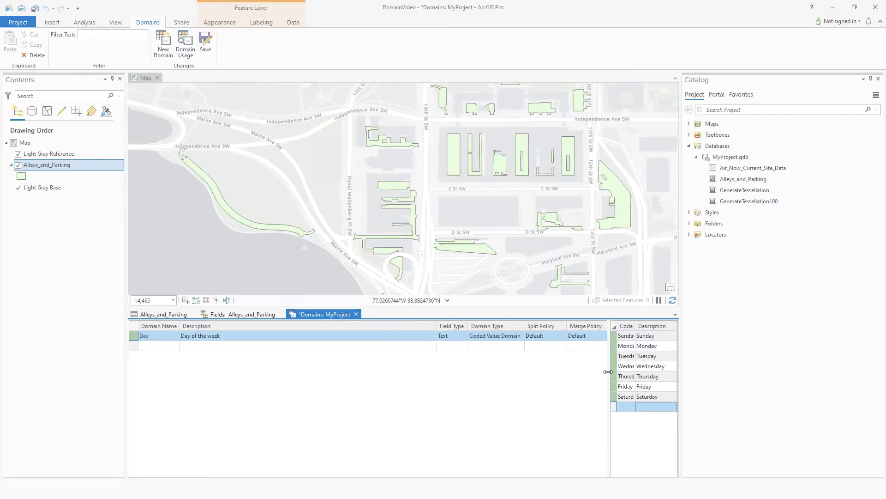
pyautogui.moveTo(608, 371); pyautogui.dragTo(560, 373)
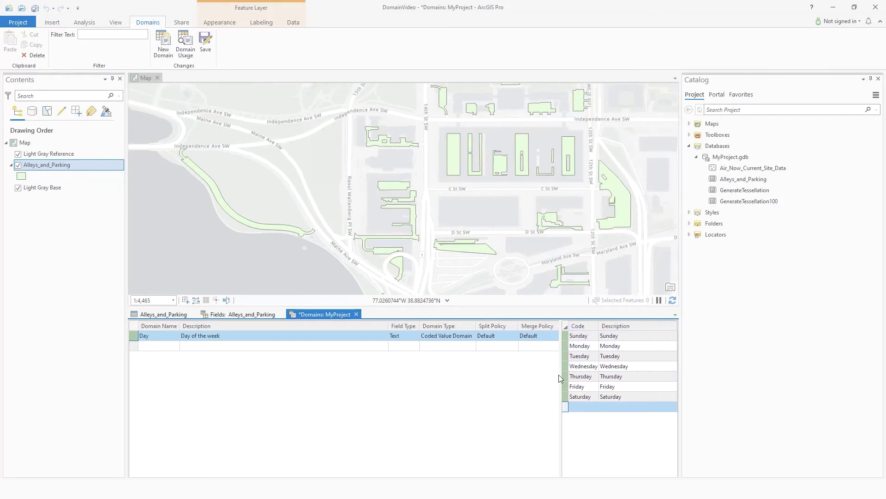
pyautogui.click(203, 44)
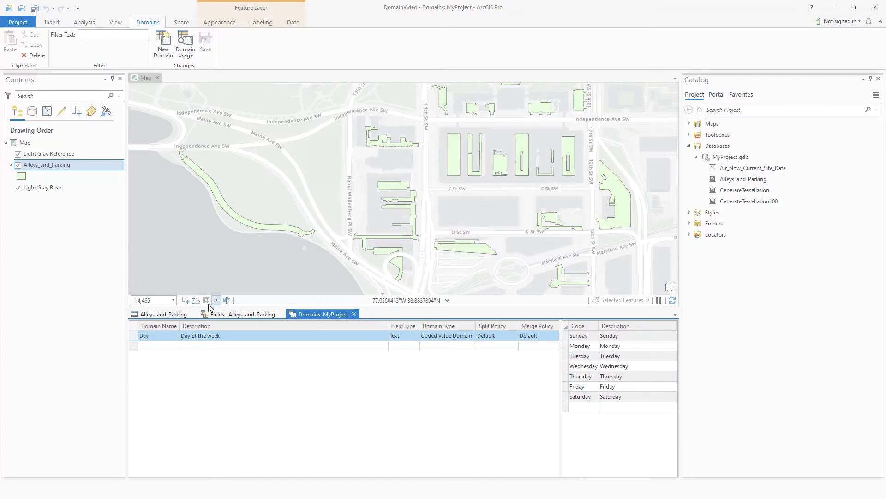
# Set the DayOfWeek field's domain to Day in the Fields view and save.
pyautogui.click(172, 317)
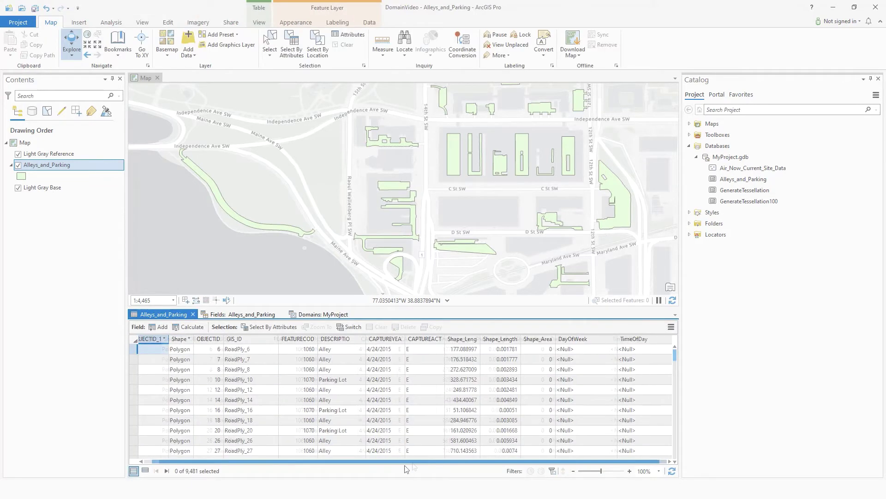
pyautogui.moveTo(387, 459); pyautogui.dragTo(394, 460)
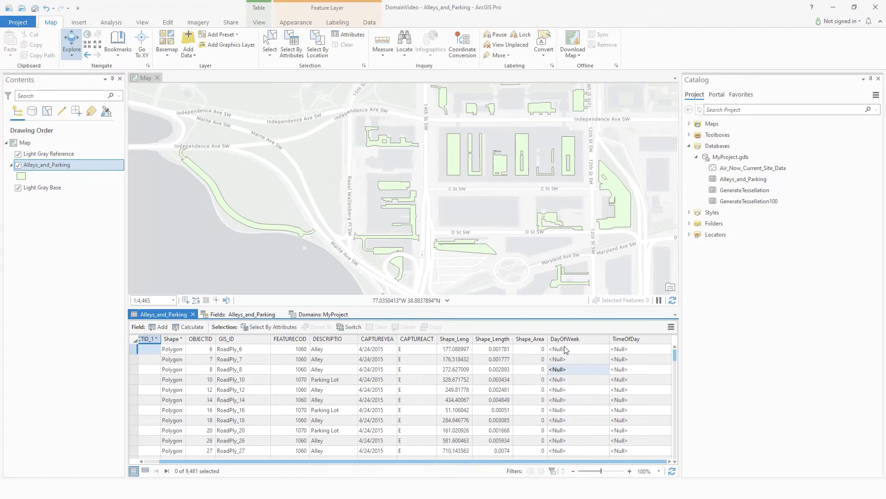
pyautogui.rightClick(573, 345)
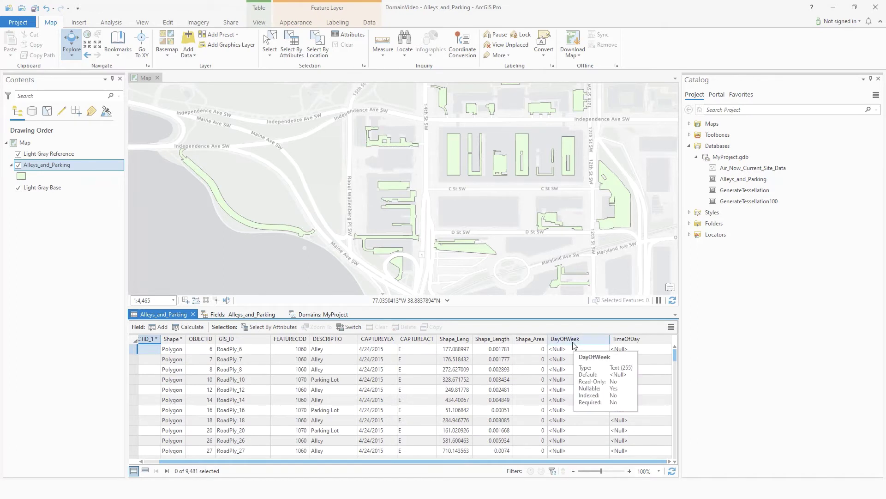
pyautogui.click(596, 392)
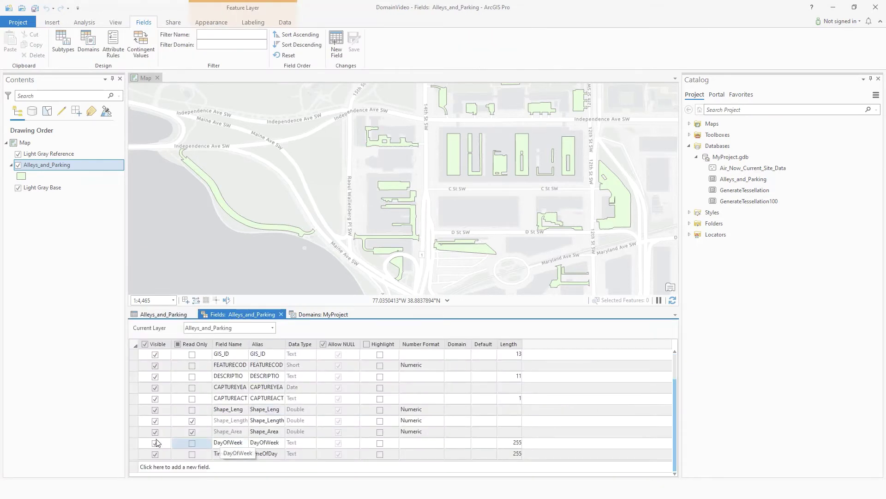
pyautogui.click(134, 443)
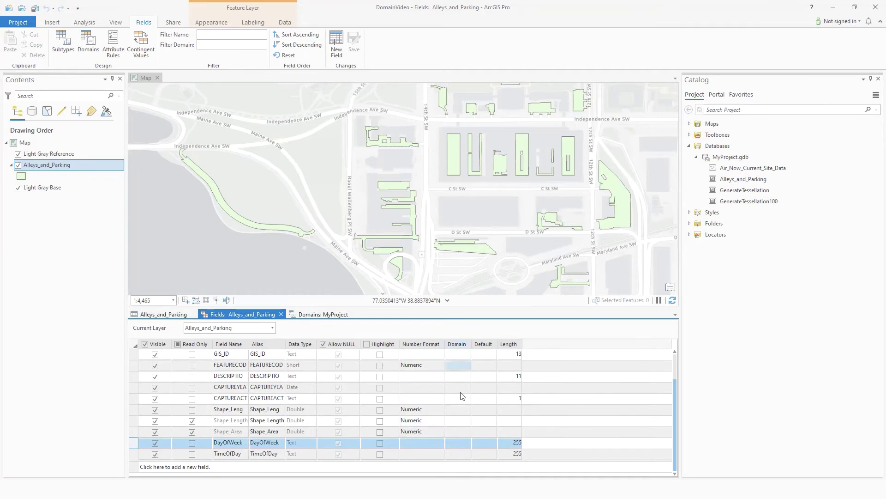
pyautogui.click(468, 443)
pyautogui.write('Day')
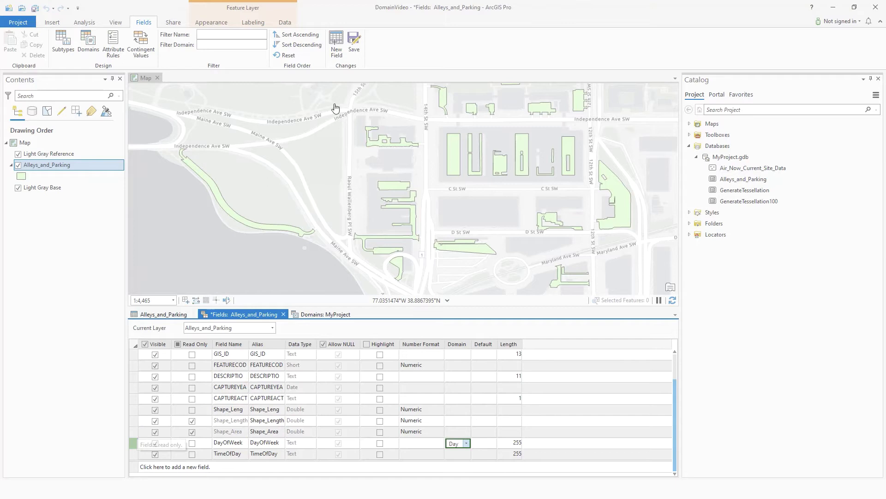
pyautogui.click(356, 46)
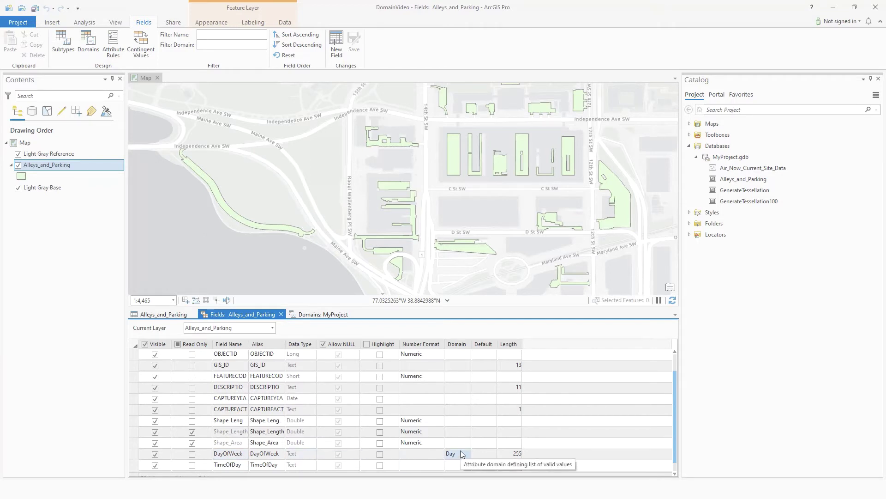
# Set DayOfWeek to Monday, Saturday and Thursday for the first three records.
pyautogui.click(165, 314)
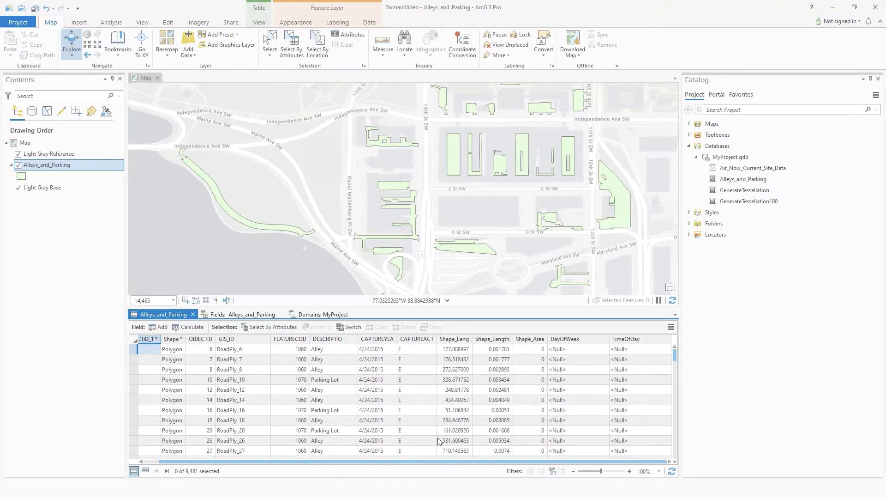
pyautogui.click(596, 349)
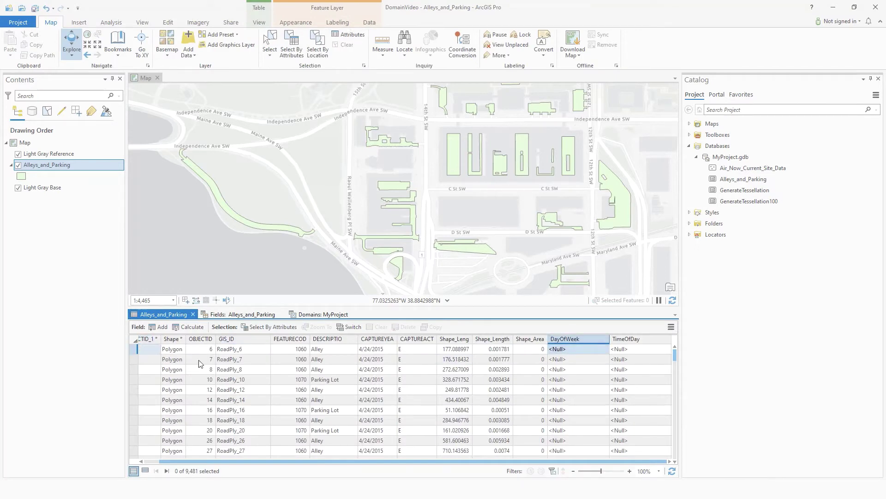
pyautogui.click(605, 349)
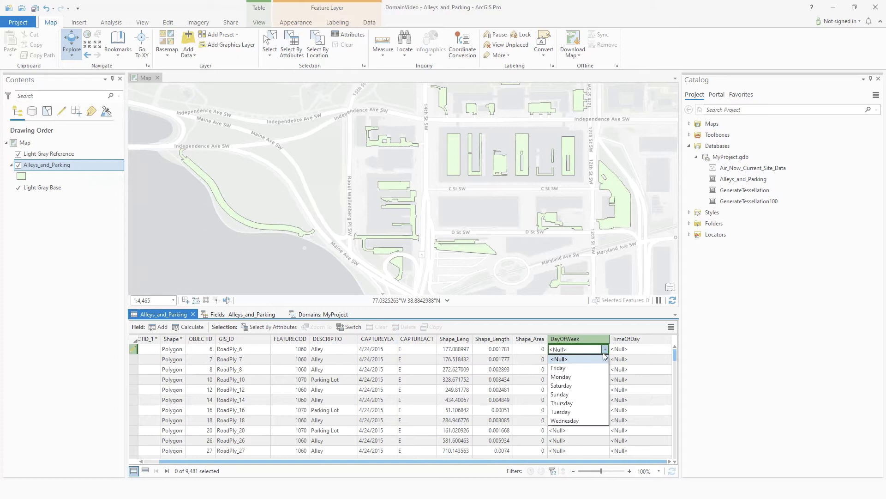
pyautogui.click(581, 378)
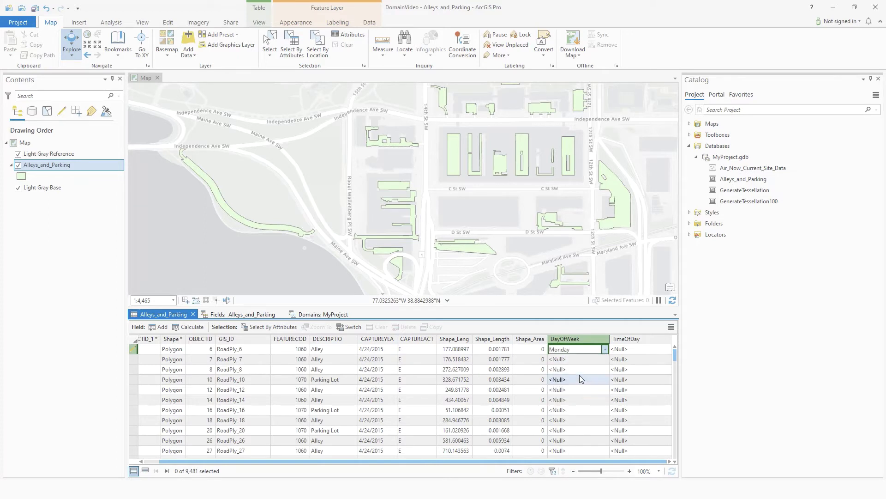
pyautogui.click(596, 359)
pyautogui.click(606, 360)
pyautogui.click(606, 360)
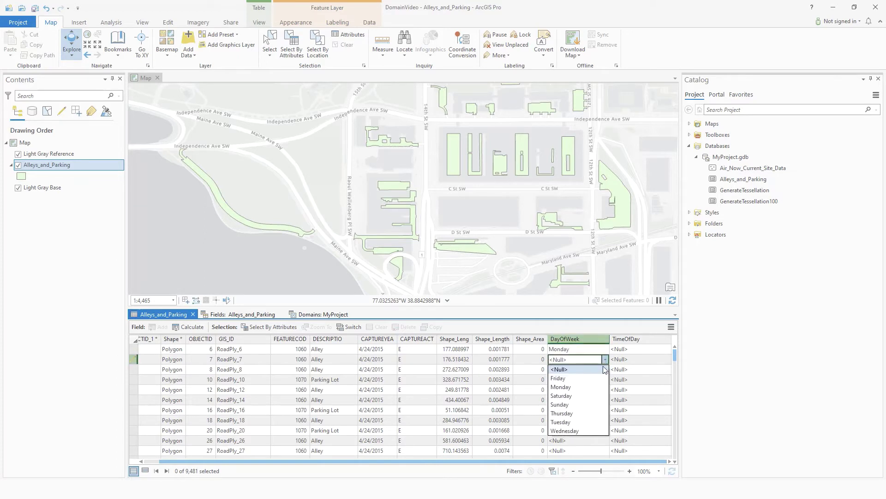
pyautogui.click(591, 399)
pyautogui.click(583, 370)
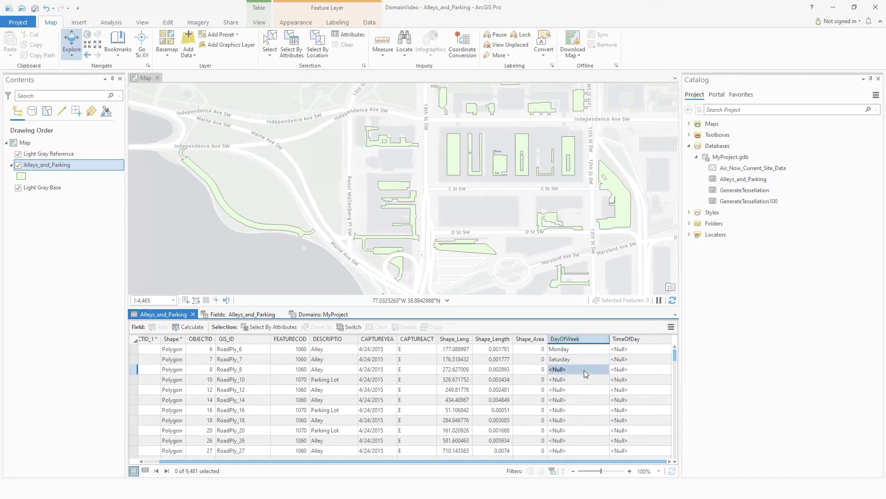
pyautogui.click(584, 370)
pyautogui.click(580, 423)
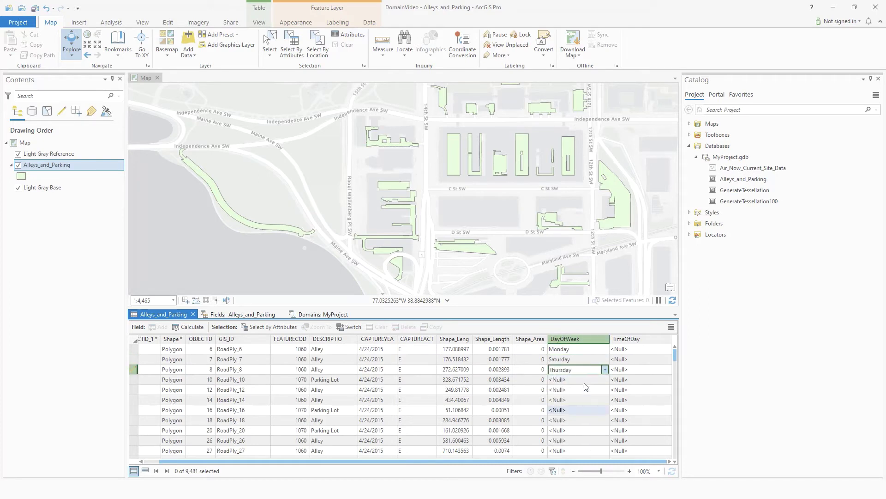
# Set DayOfWeek to Monday for record 4 and Saturday for record 5.
pyautogui.click(581, 378)
pyautogui.click(581, 379)
pyautogui.click(581, 379)
pyautogui.click(577, 407)
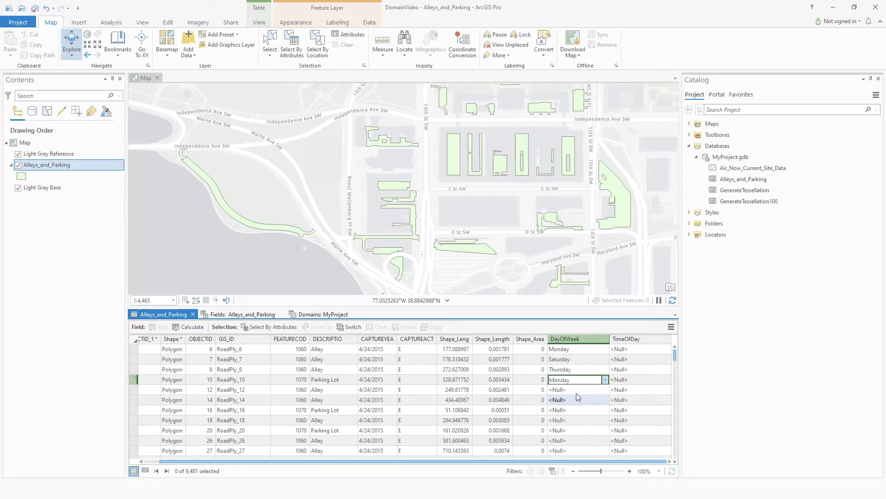
pyautogui.click(577, 392)
pyautogui.click(577, 391)
pyautogui.click(574, 425)
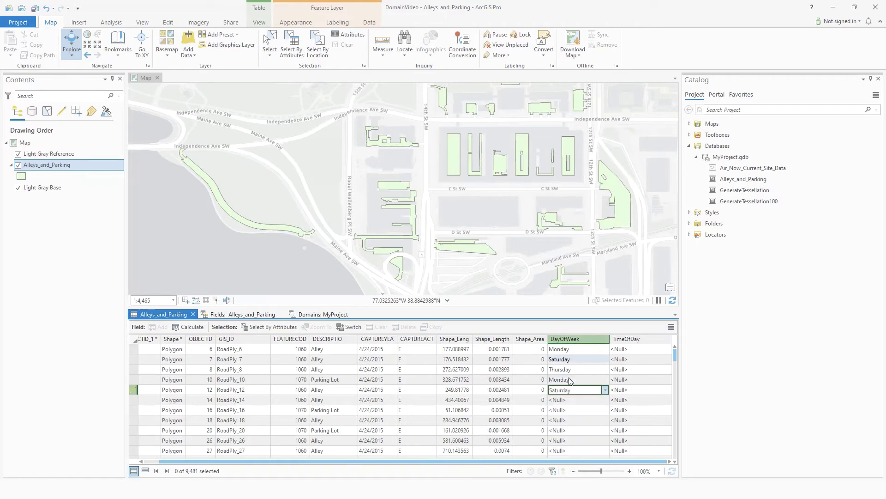
pyautogui.click(569, 419)
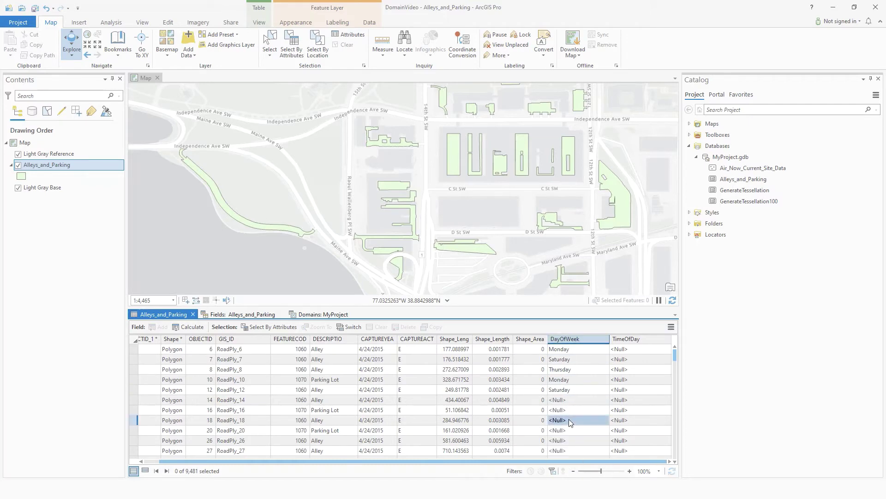
# Save all pending attribute edits from the Edit ribbon.
pyautogui.click(167, 22)
pyautogui.click(71, 44)
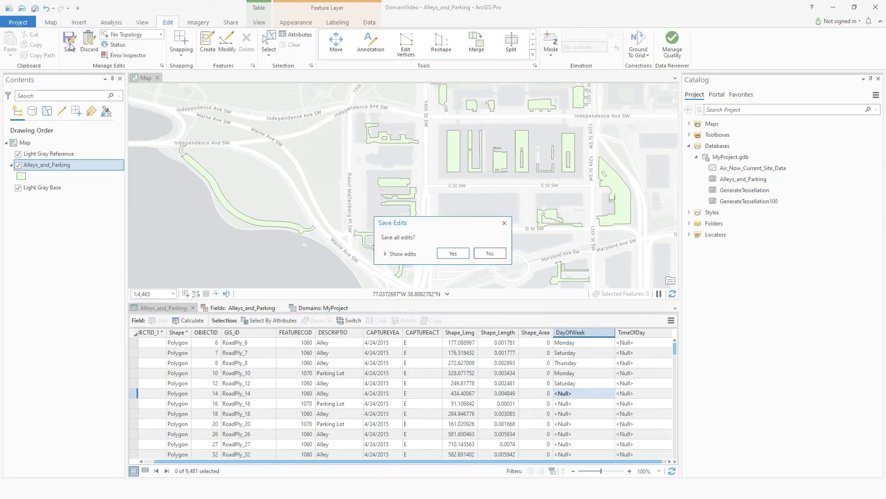
pyautogui.click(451, 254)
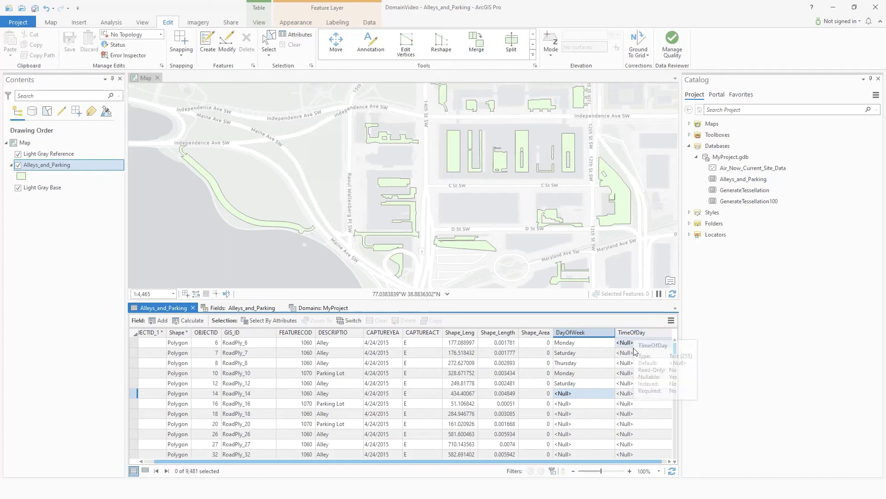
# Add a Text domain named Time with the description 'Time of day'.
pyautogui.click(318, 307)
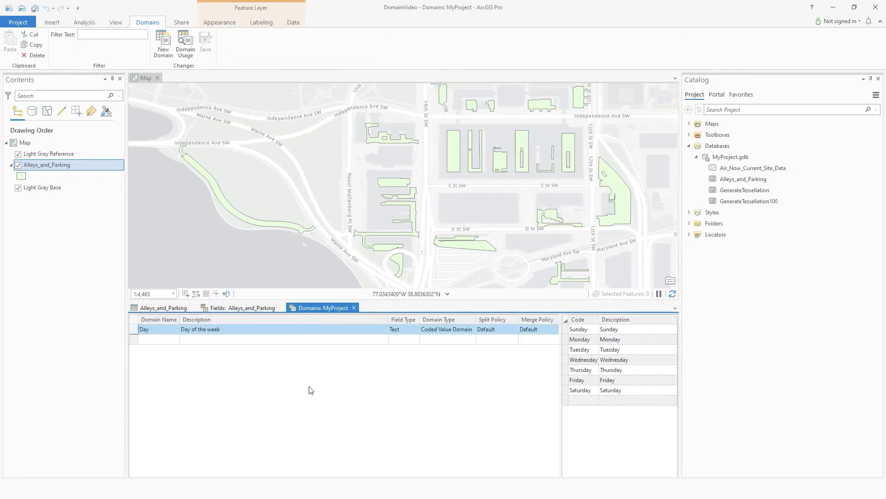
pyautogui.click(159, 340)
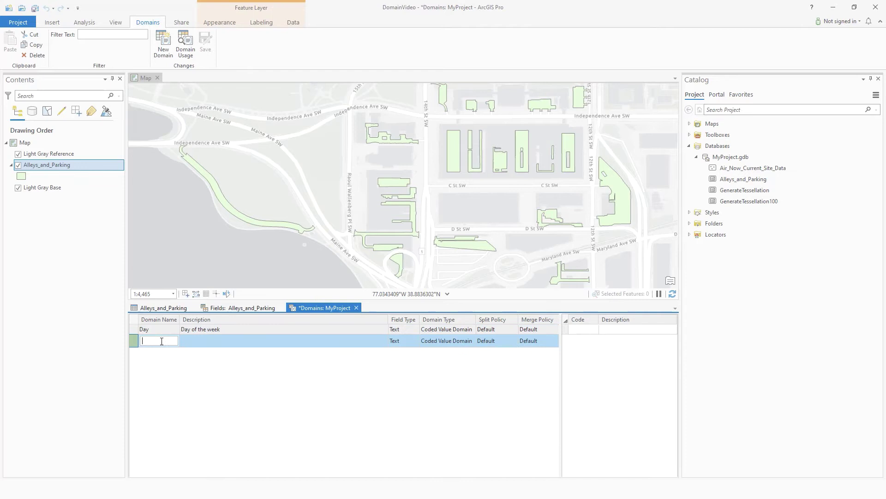
pyautogui.write('Time')
pyautogui.press('Tab')
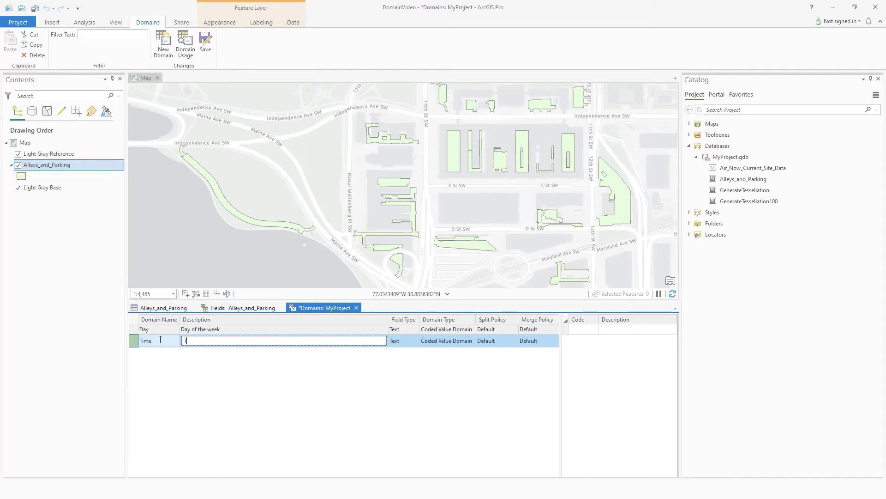
pyautogui.write('Time of day')
pyautogui.press('Tab')
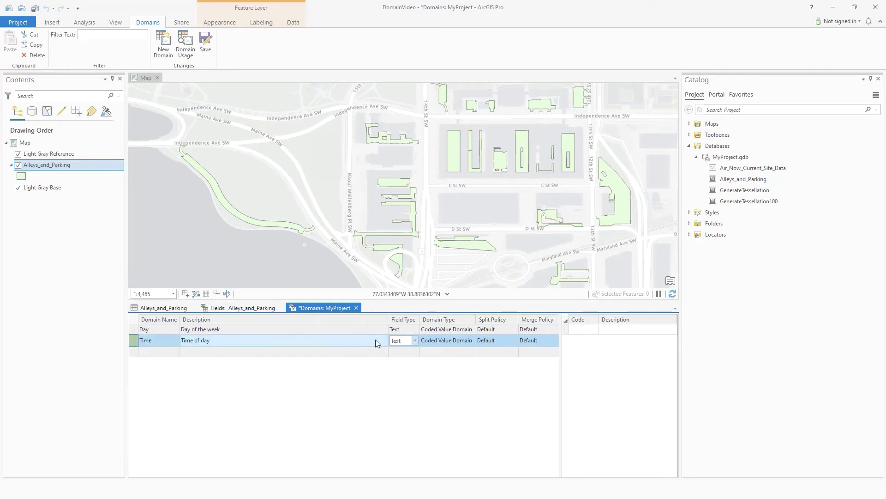
pyautogui.click(414, 341)
pyautogui.click(398, 385)
# Paste the codes 9AM, 11AM, 3PM and 6PM into the Time domain and save.
pyautogui.click(589, 329)
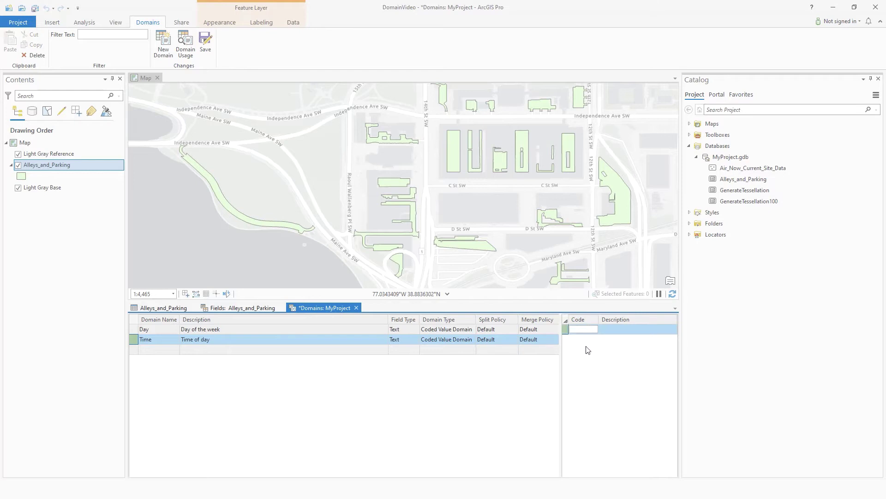
pyautogui.write('9AM\t9AM 11AM\t11AM 3PM\t3PM 6PM\t6PM')
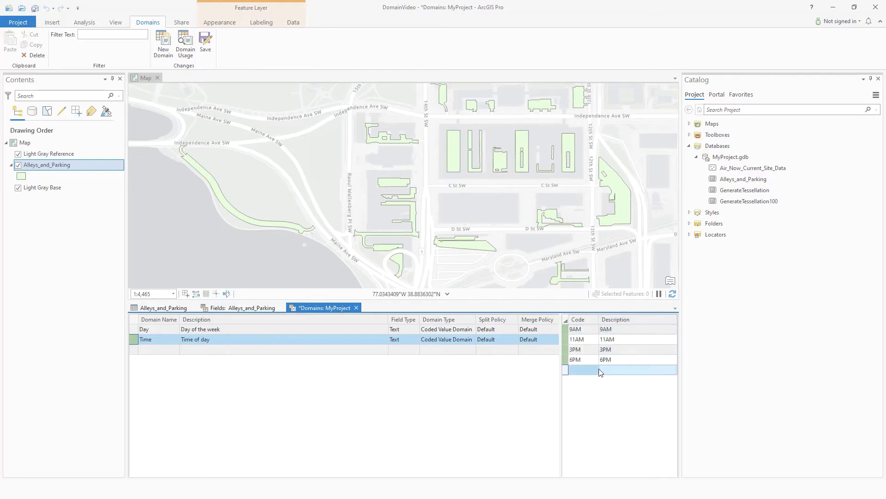
pyautogui.click(600, 370)
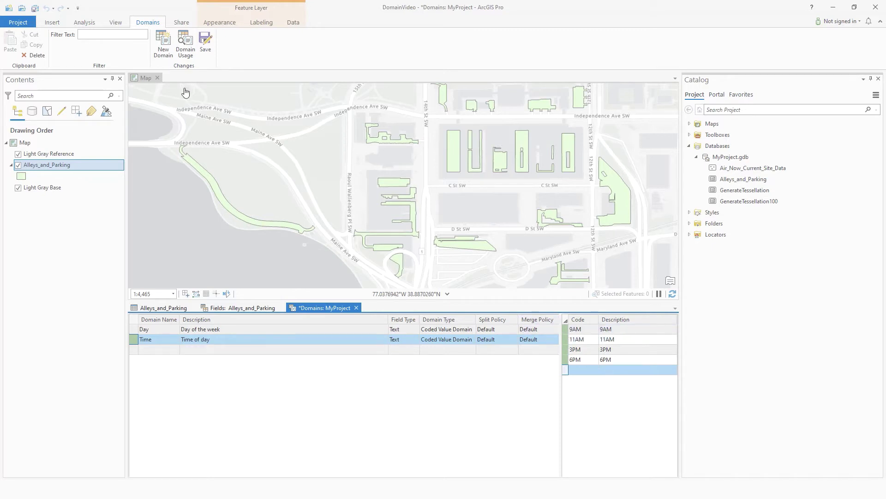
pyautogui.click(206, 44)
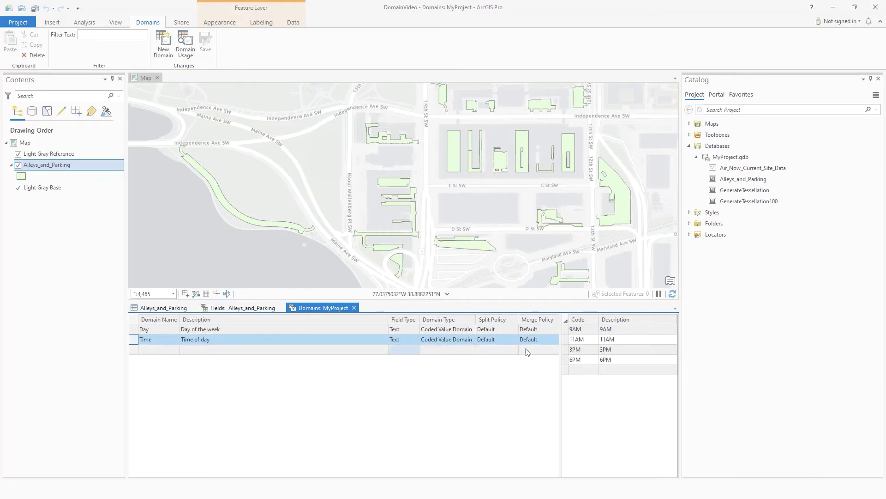
# Add the code 8PM to the Time domain and save it again.
pyautogui.click(588, 370)
pyautogui.write('8')
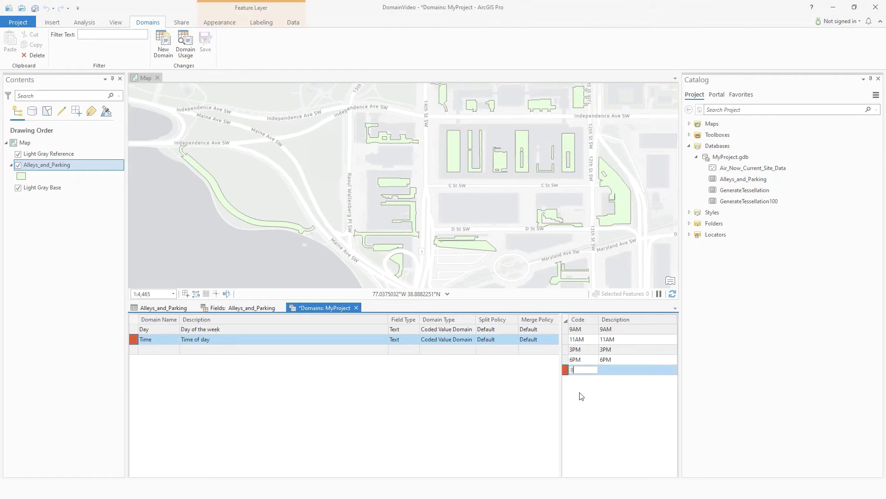
pyautogui.write('PM')
pyautogui.press('Tab')
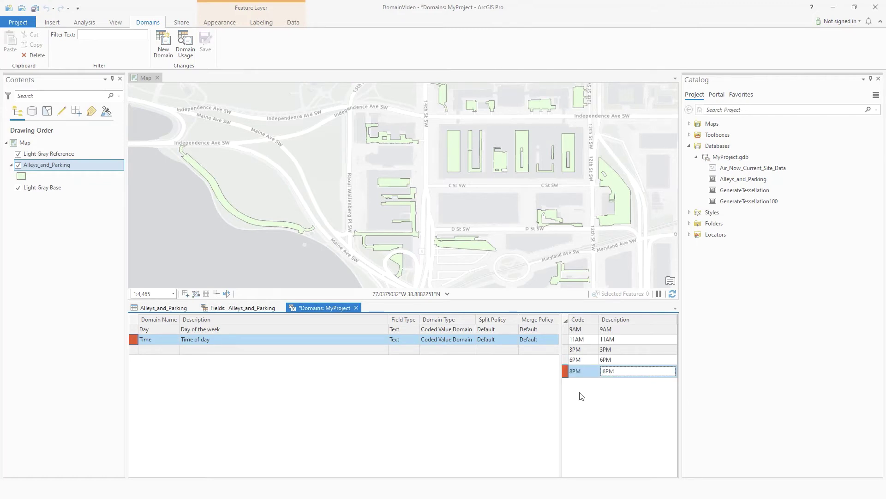
pyautogui.press('Return')
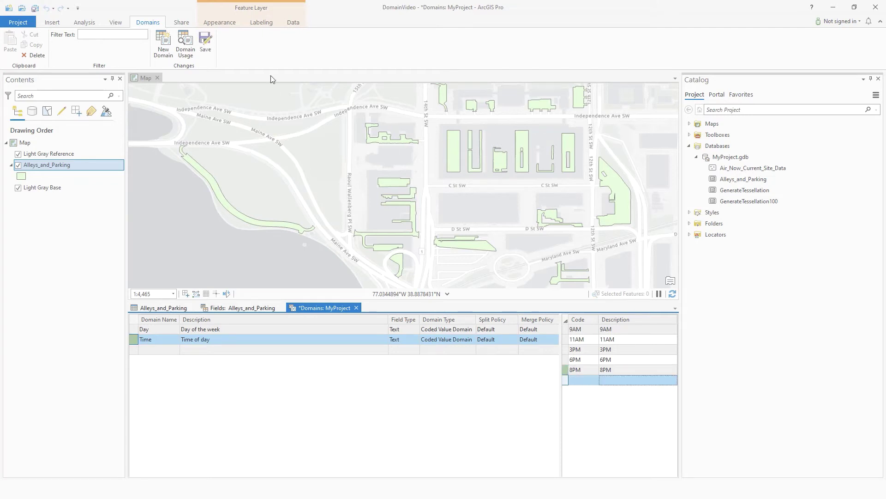
pyautogui.click(206, 42)
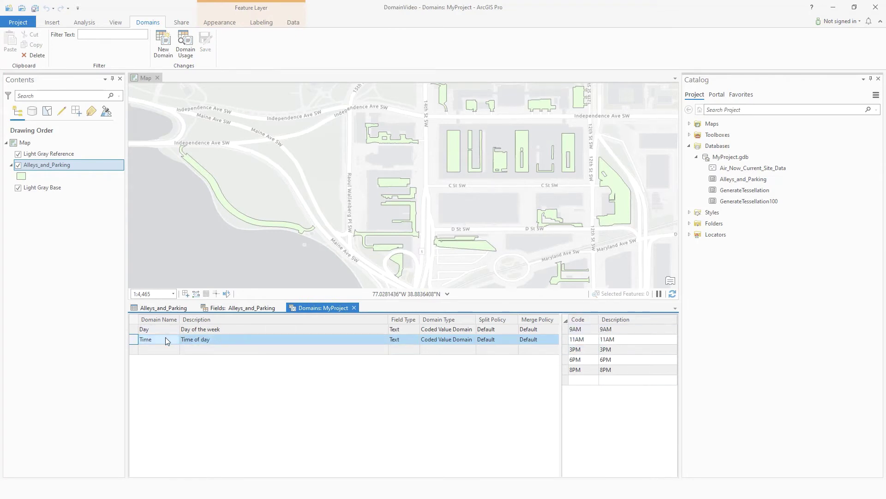
# Assign the Time domain to the TimeOfDay field in the Fields view and save.
pyautogui.click(236, 308)
pyautogui.moveTo(229, 448); pyautogui.dragTo(157, 450)
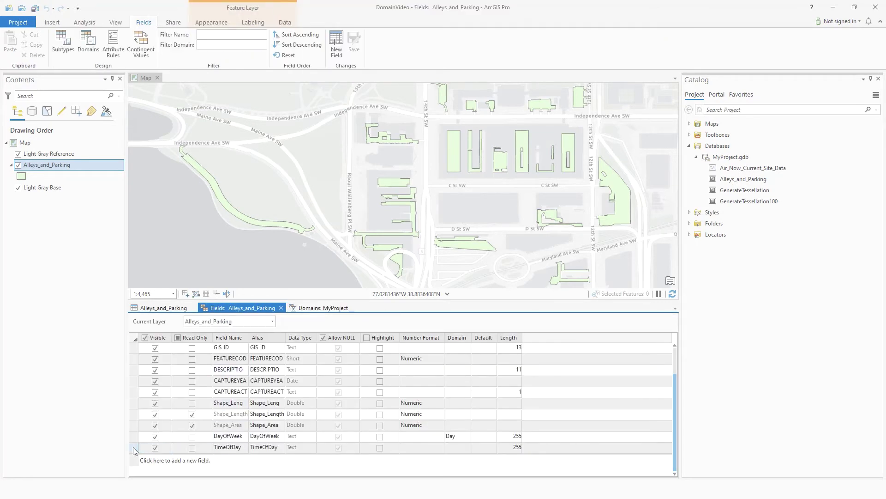
pyautogui.click(139, 447)
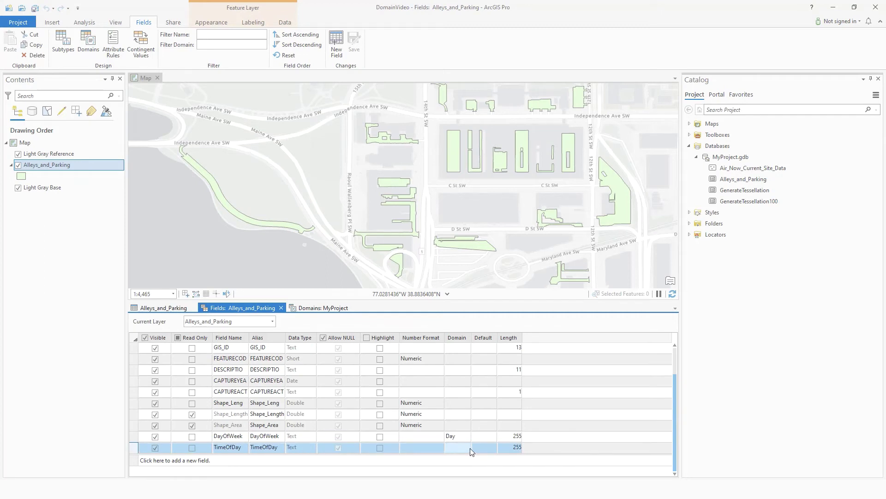
pyautogui.click(468, 447)
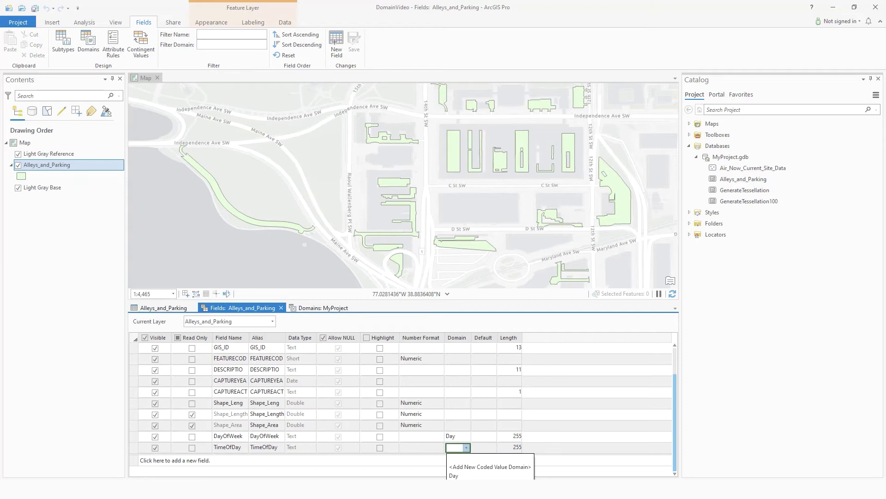
pyautogui.click(459, 476)
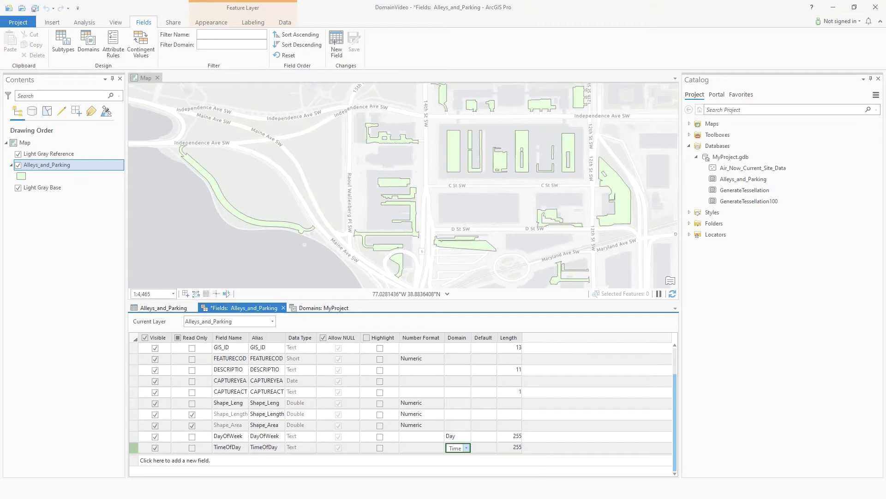
pyautogui.click(452, 450)
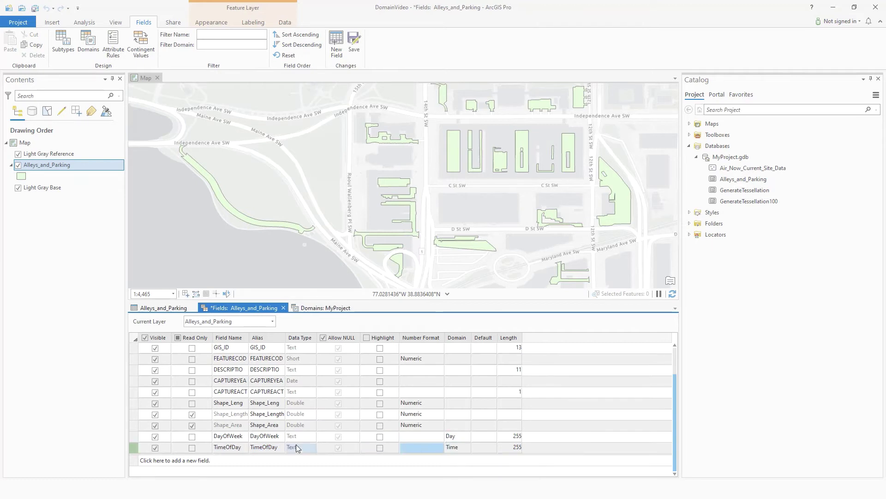
pyautogui.click(354, 41)
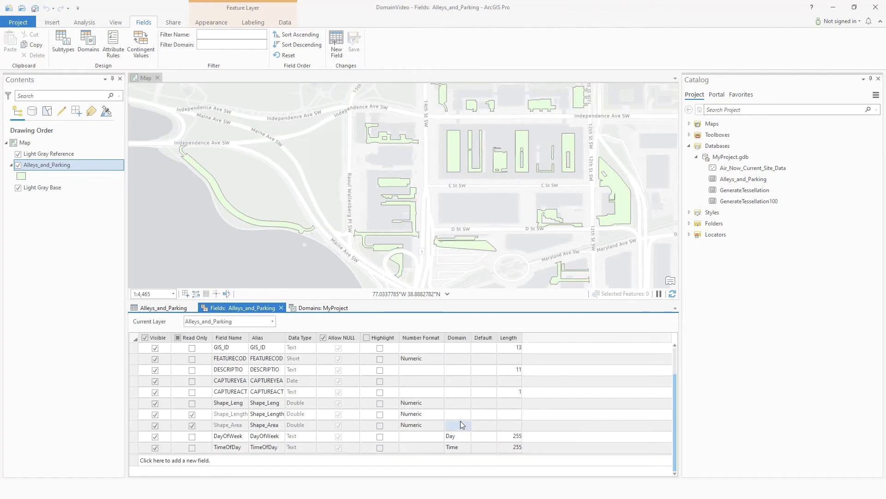
# Set TimeOfDay to 6PM for row 18 and 11AM for row 20, then save the edits.
pyautogui.click(173, 307)
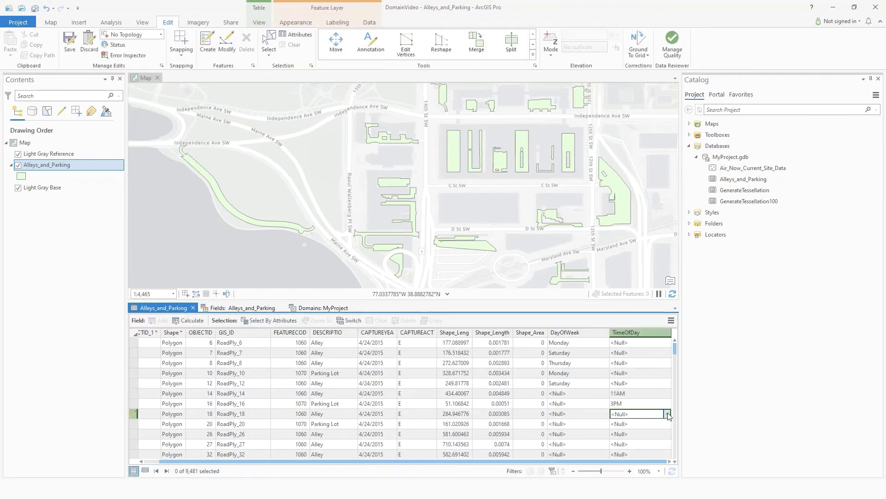
pyautogui.click(667, 413)
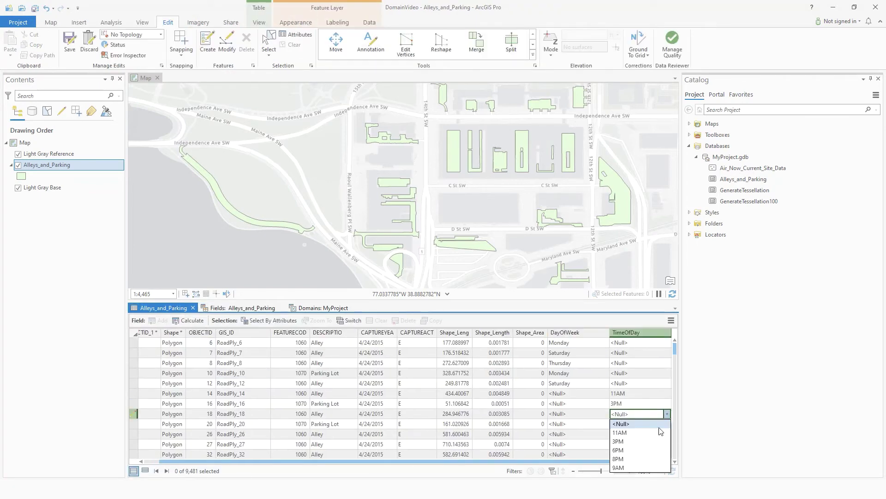
pyautogui.click(647, 445)
pyautogui.click(657, 424)
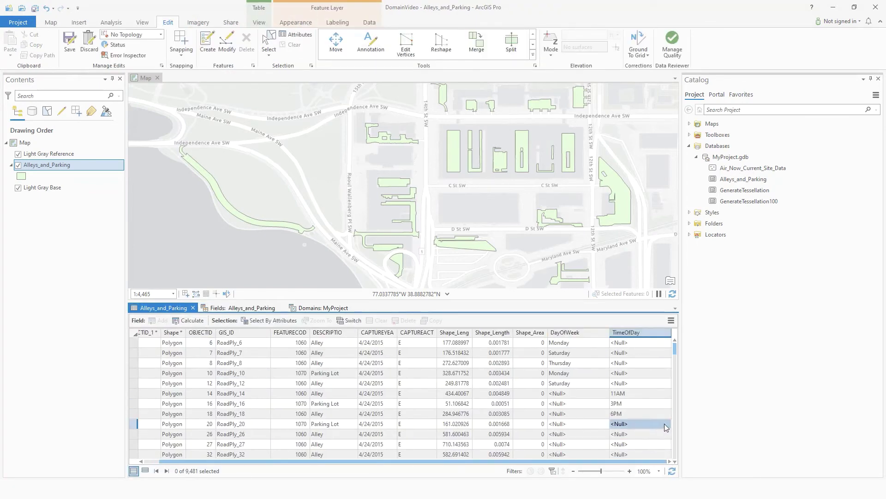
pyautogui.click(668, 424)
pyautogui.click(648, 443)
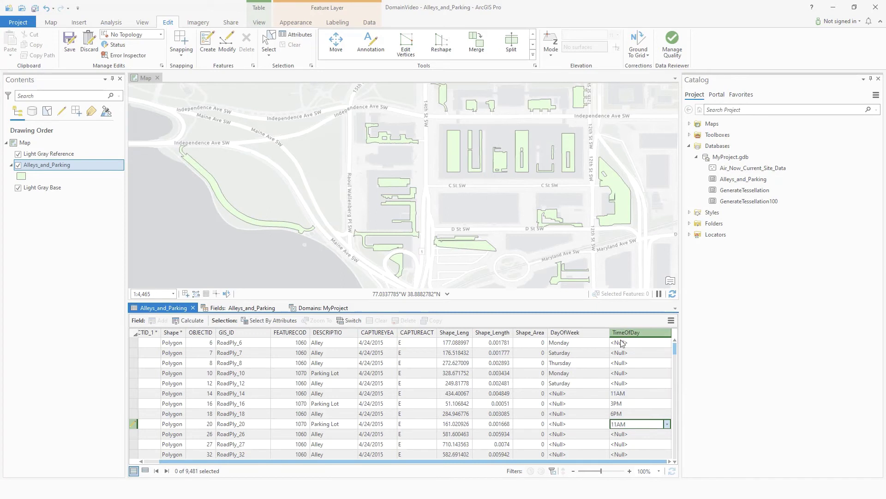
pyautogui.click(587, 393)
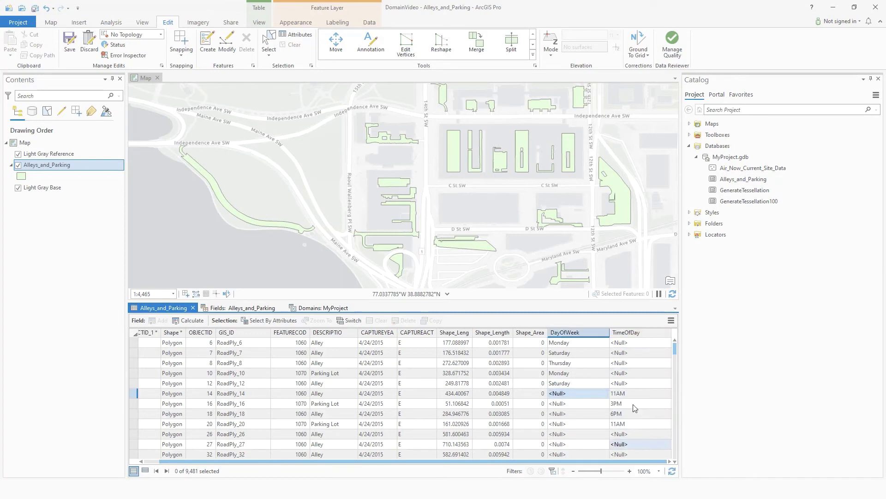
pyautogui.click(70, 47)
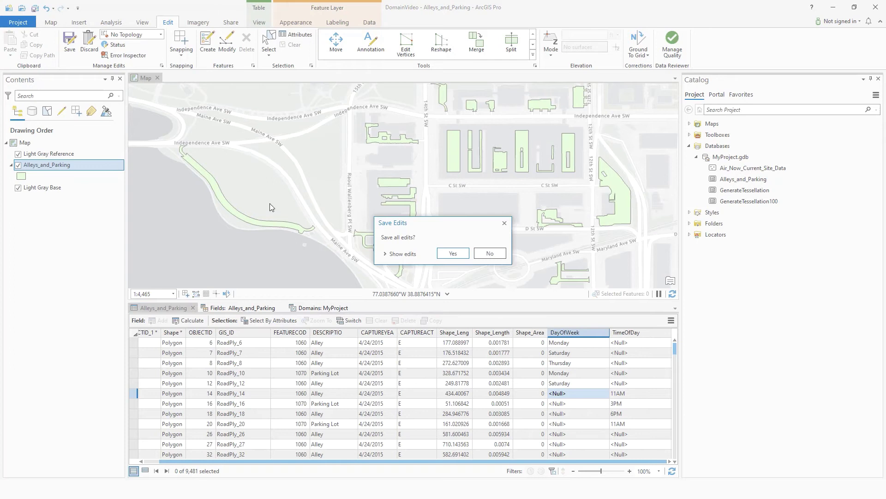
pyautogui.click(456, 257)
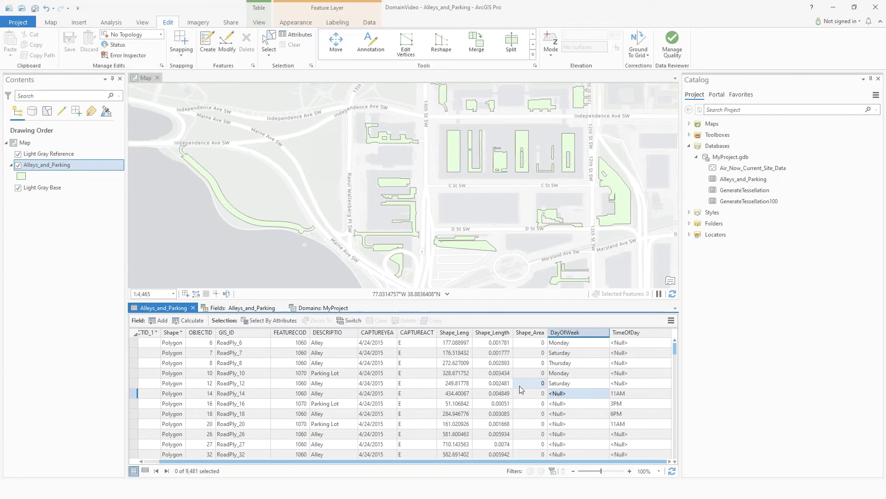
pyautogui.click(243, 308)
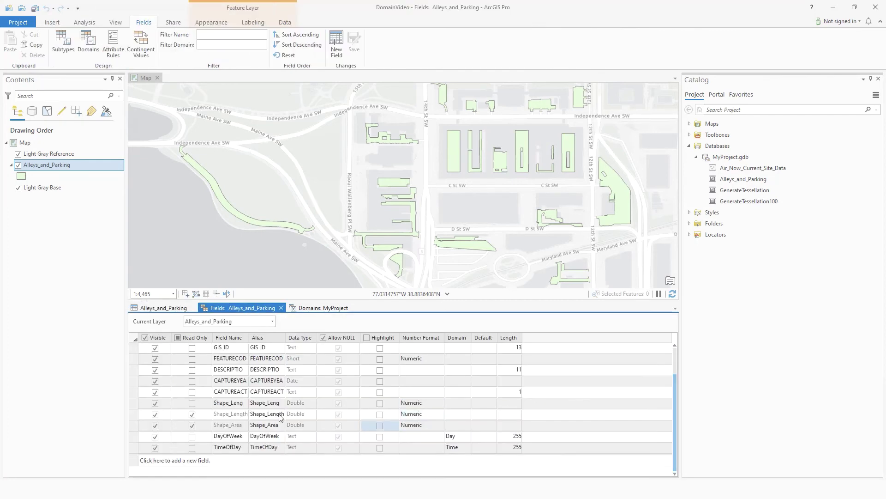
pyautogui.click(309, 309)
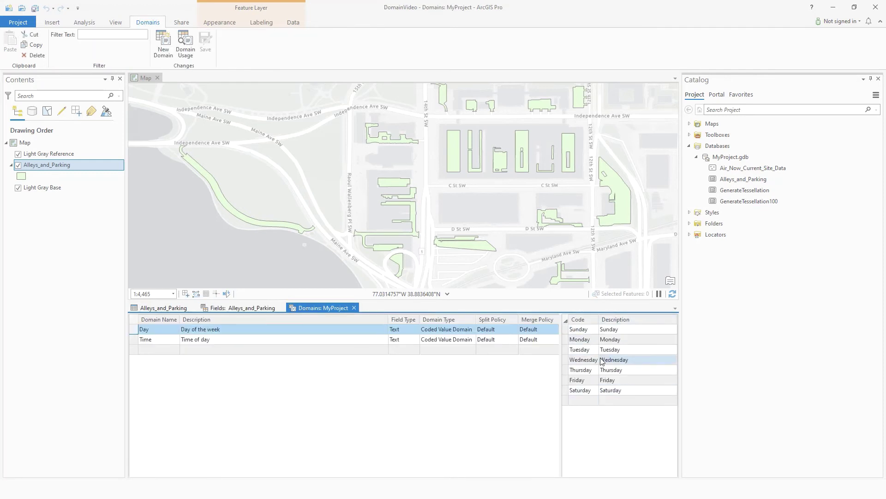
pyautogui.click(133, 340)
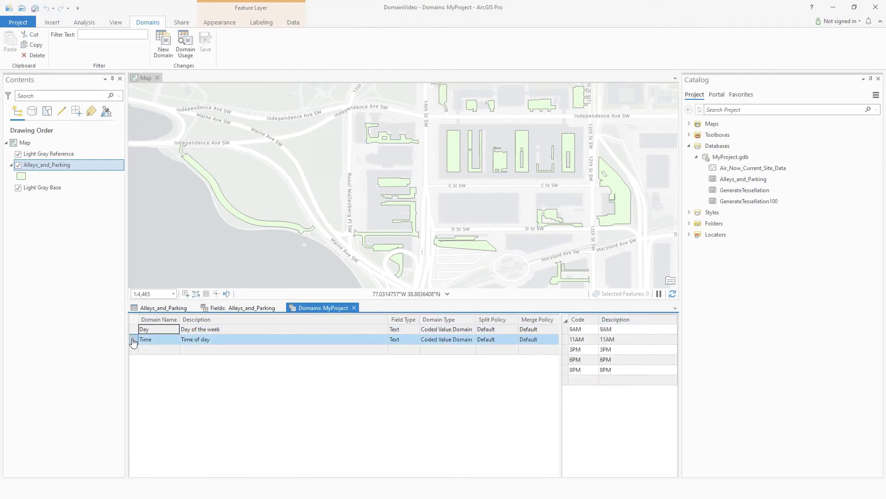
pyautogui.click(133, 329)
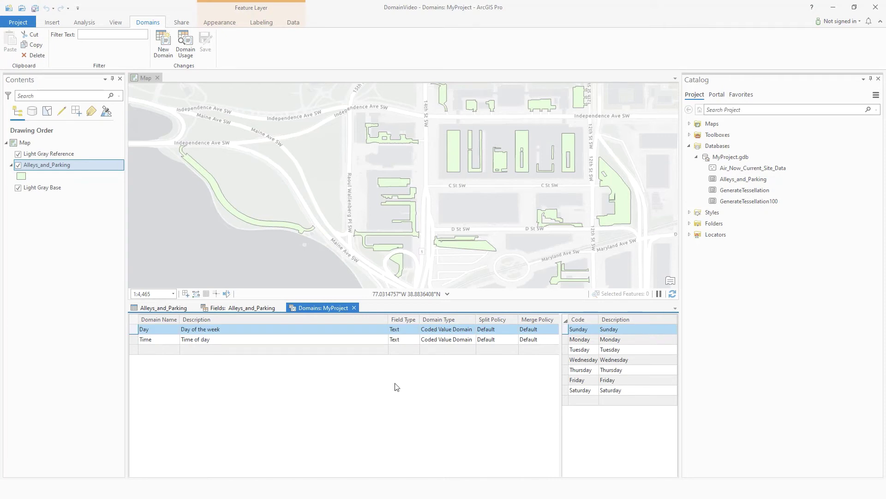
pyautogui.click(259, 308)
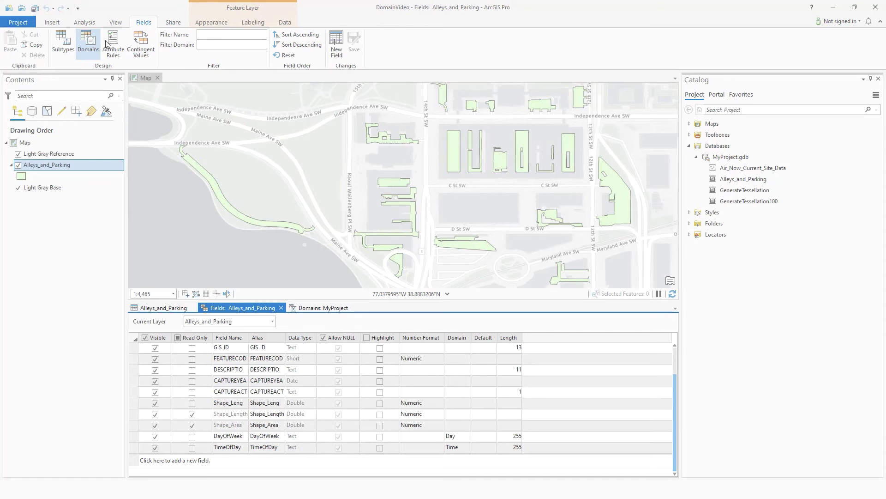
# Create the ParkingDaysTimes contingent-value field group with the DayOfWeek and TimeOfDay fields.
pyautogui.click(148, 46)
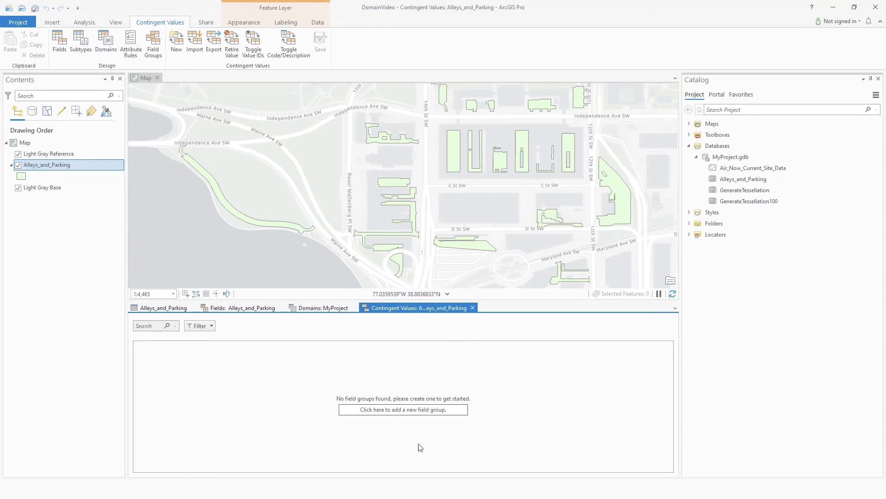
pyautogui.click(416, 412)
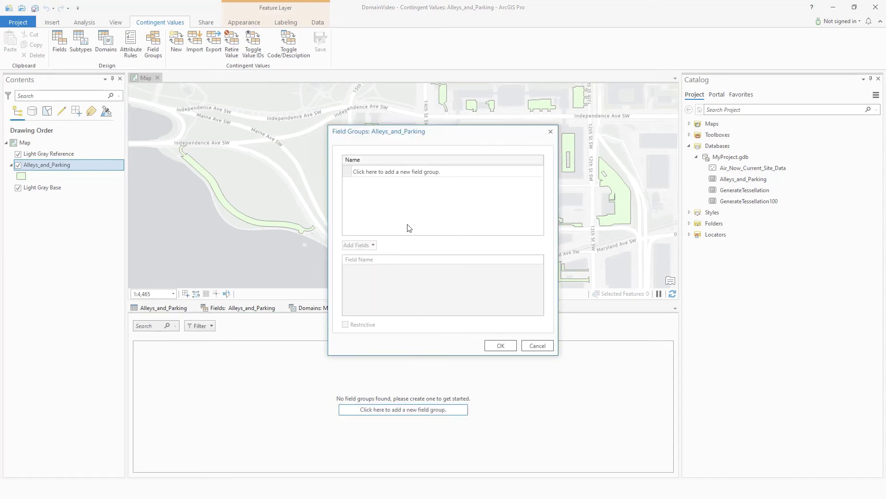
pyautogui.click(406, 174)
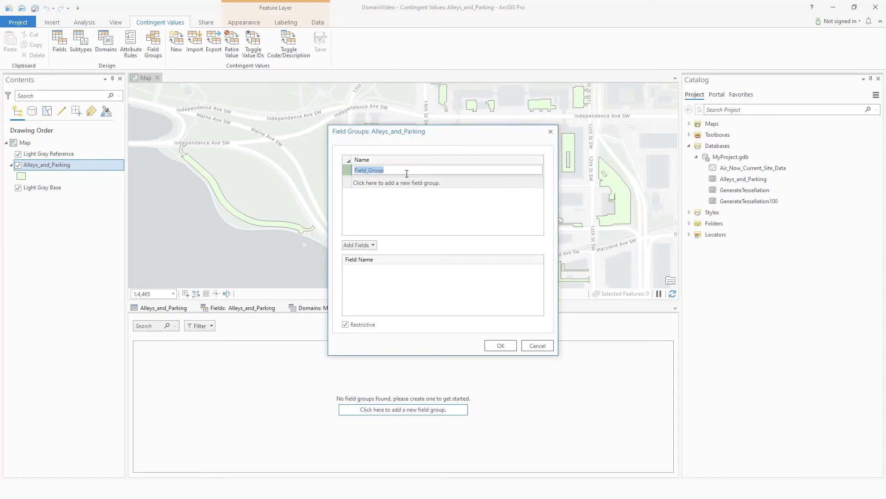
pyautogui.write('ParkingDaysTimes')
pyautogui.click(366, 170)
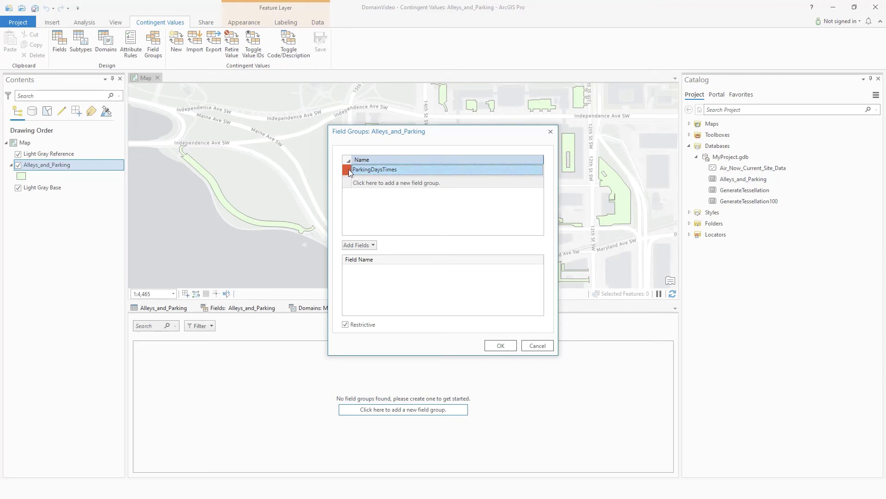
pyautogui.moveTo(349, 171)
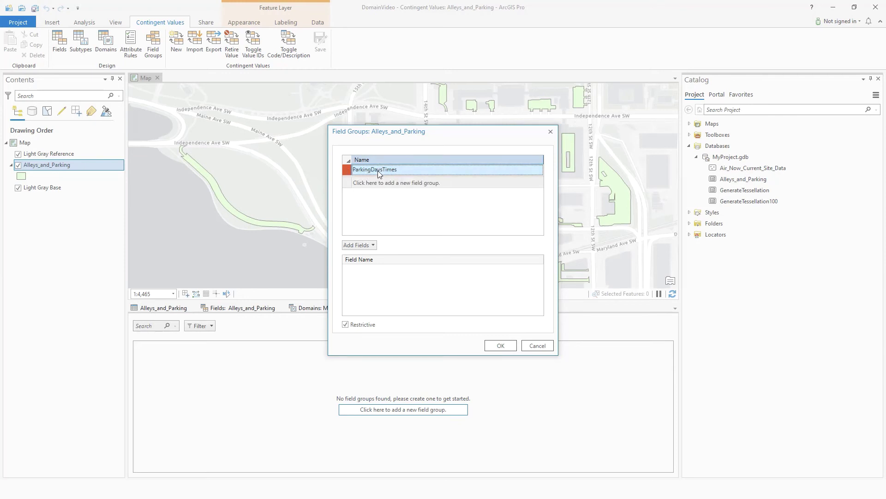
pyautogui.click(374, 246)
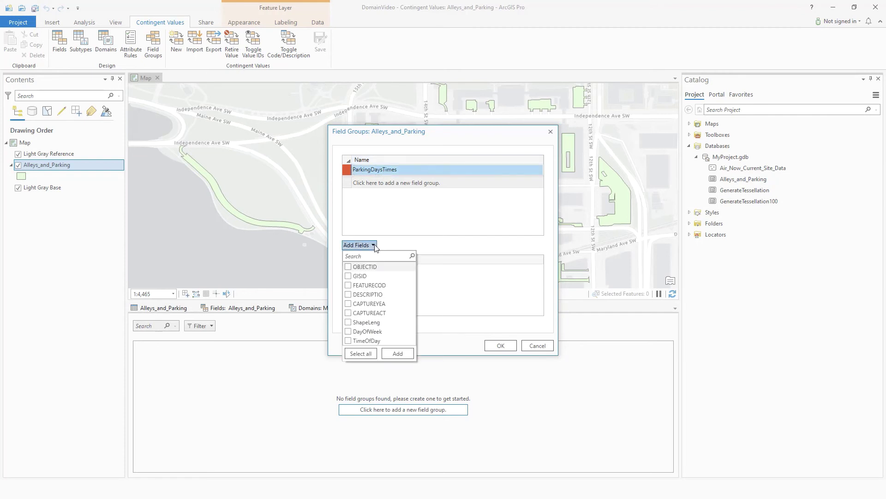
pyautogui.click(348, 332)
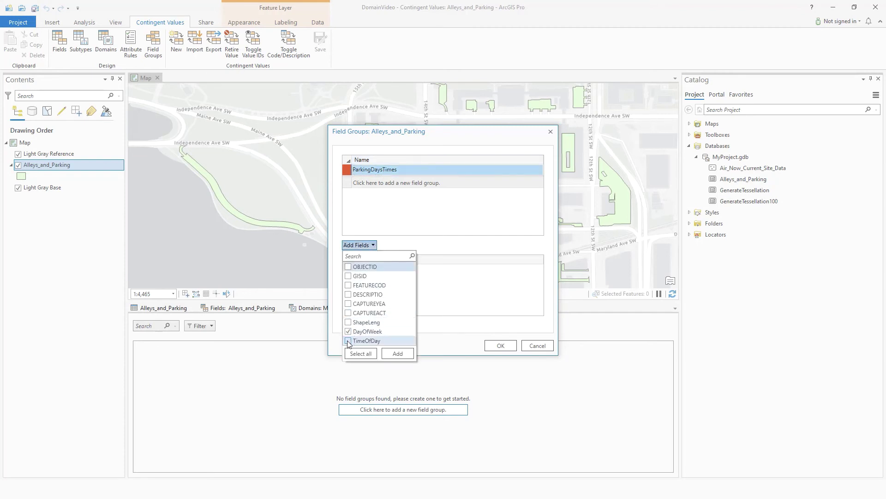
pyautogui.click(398, 354)
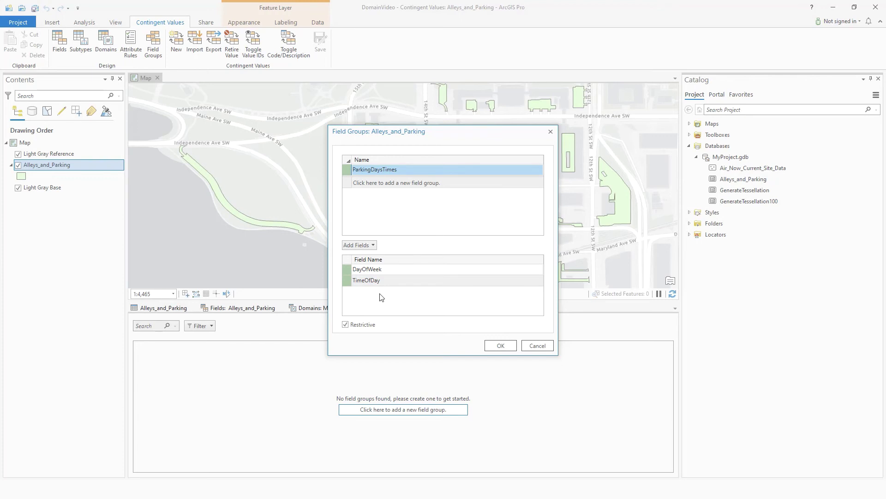
pyautogui.click(501, 347)
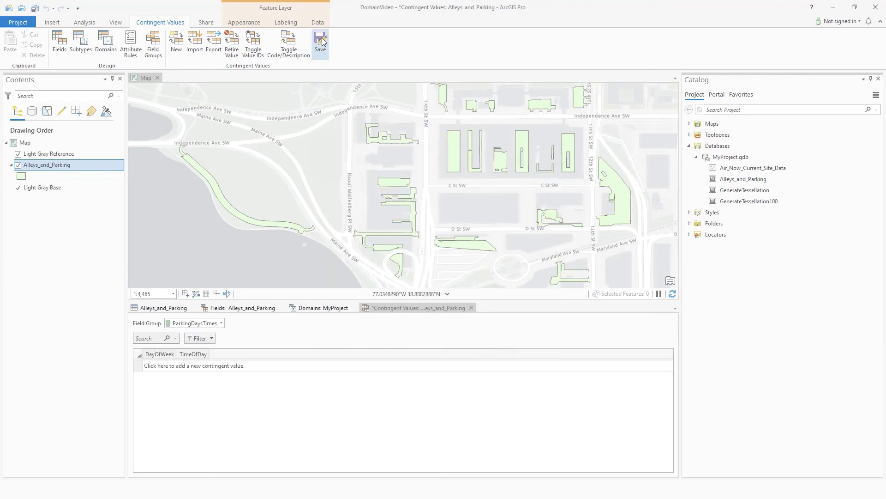
# Save the current contingent values, then add rows for Sunday 9AM and Sunday 11AM.
pyautogui.click(323, 39)
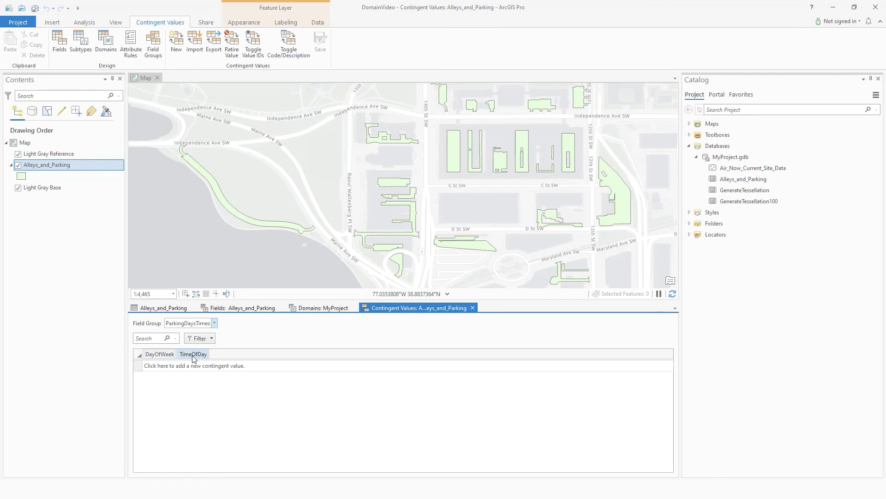
pyautogui.click(165, 369)
pyautogui.click(169, 365)
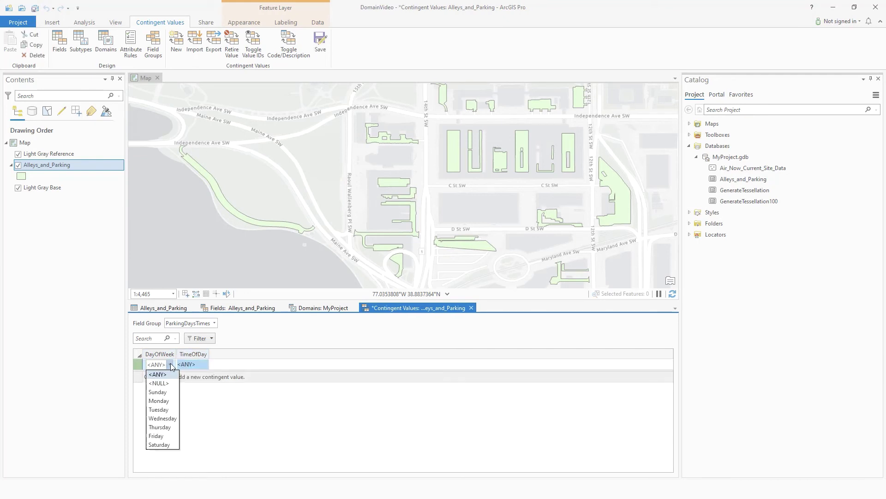
pyautogui.click(170, 392)
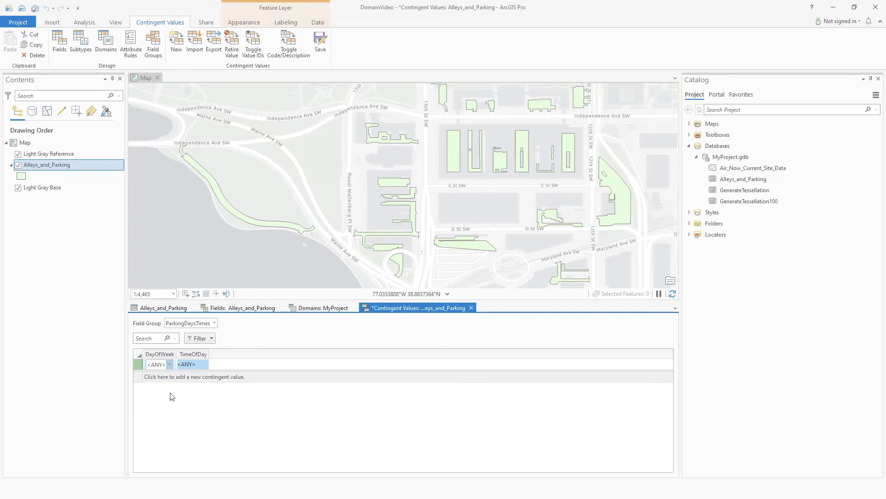
pyautogui.click(202, 368)
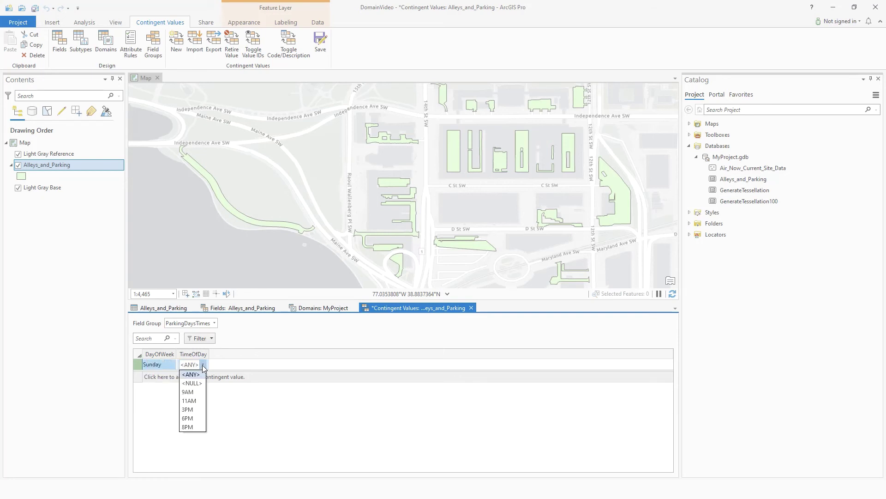
pyautogui.click(203, 396)
pyautogui.click(165, 377)
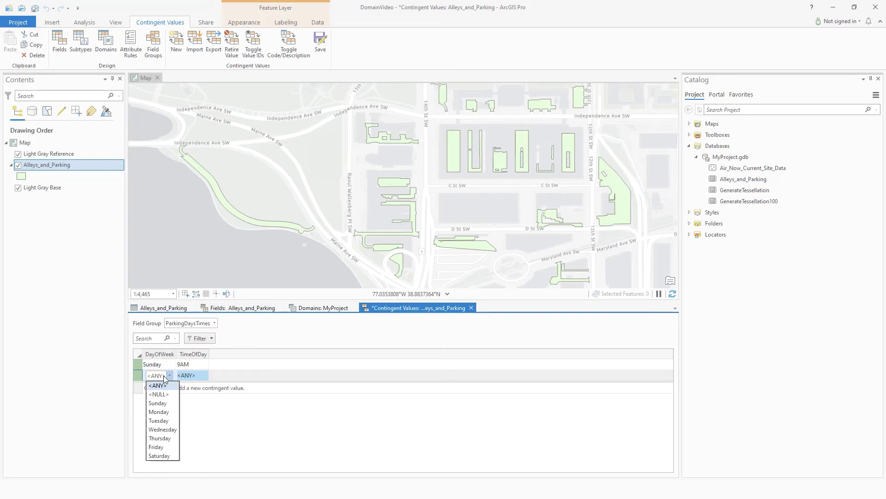
pyautogui.click(160, 402)
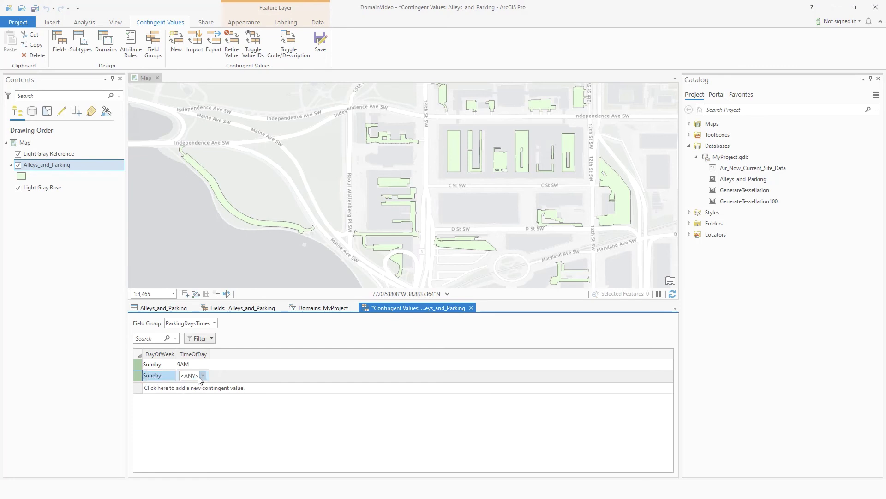
pyautogui.click(198, 376)
pyautogui.click(200, 411)
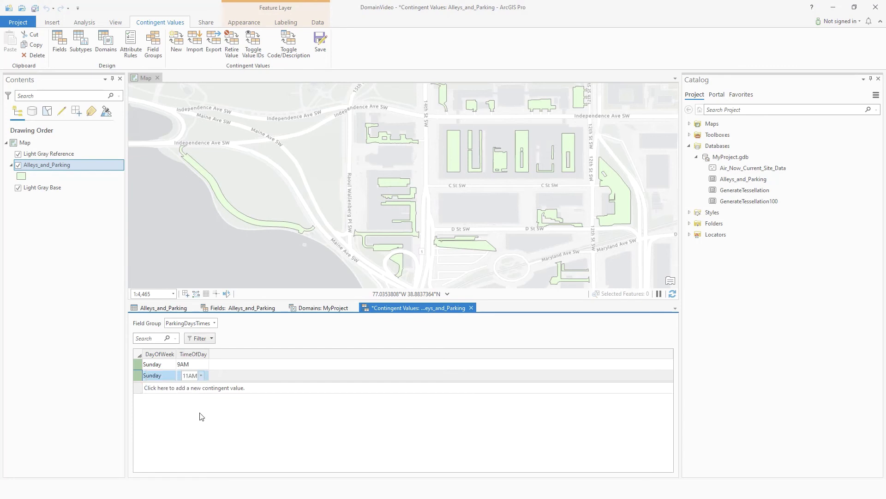
# Add rows for Monday 9AM, Tuesday 6PM and Friday 8PM, and save the contingent values.
pyautogui.click(167, 390)
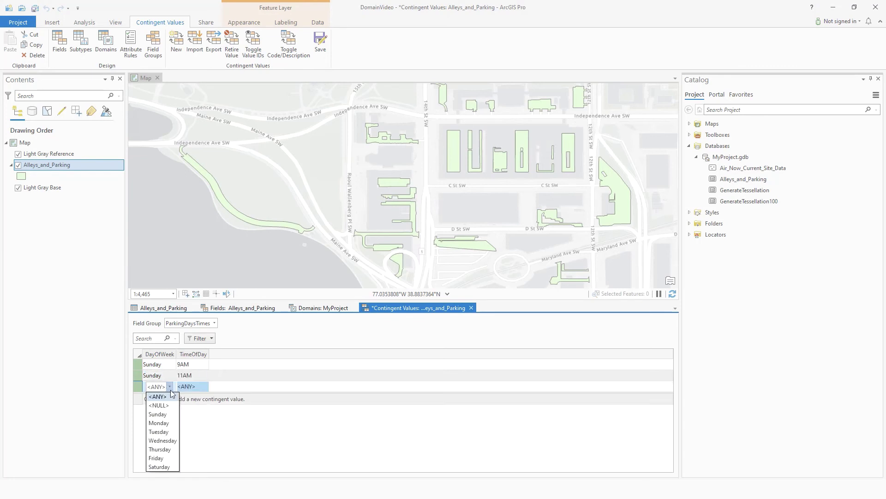
pyautogui.click(170, 421)
pyautogui.click(198, 386)
pyautogui.click(193, 420)
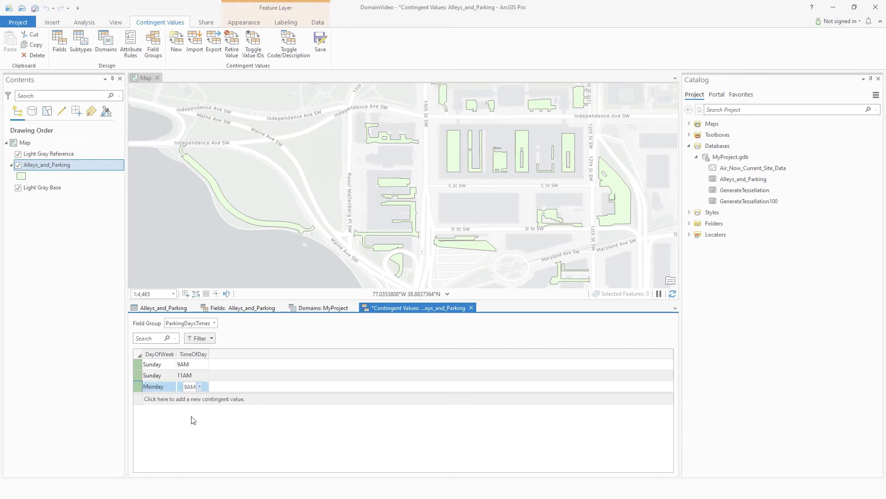
pyautogui.click(165, 400)
pyautogui.click(162, 430)
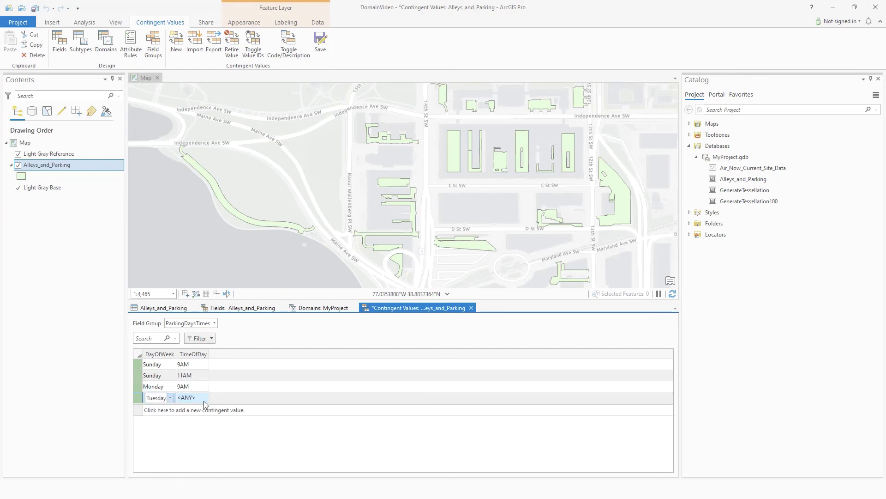
pyautogui.click(200, 398)
pyautogui.click(189, 451)
pyautogui.click(165, 410)
pyautogui.click(157, 476)
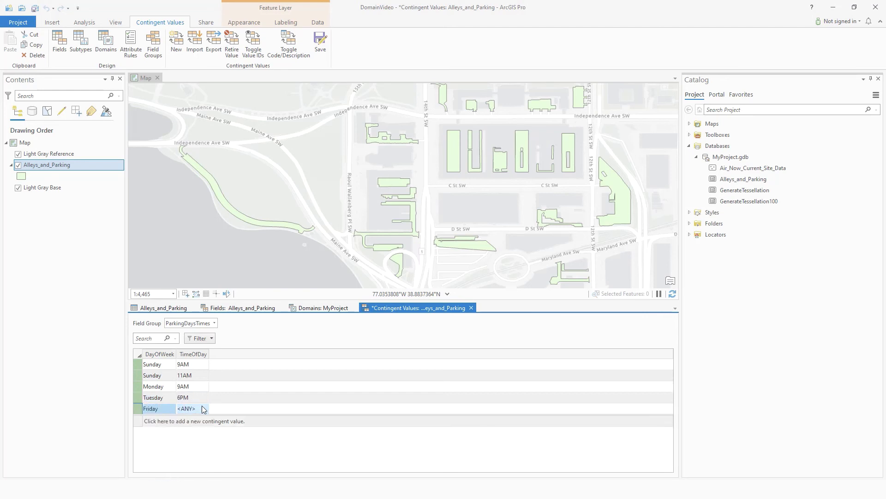
pyautogui.click(200, 471)
pyautogui.click(319, 46)
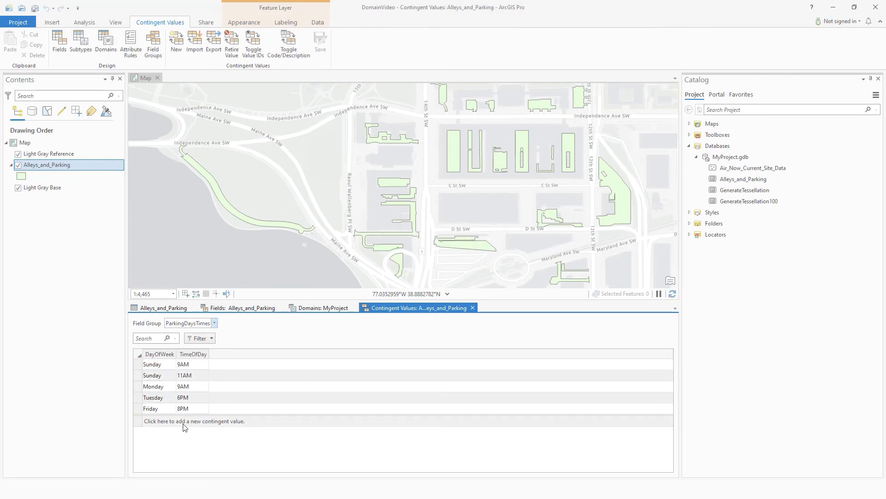
# Set RoadPly_32's DayOfWeek to Friday and compare it with the ParkingDaysTimes contingent values.
pyautogui.click(161, 308)
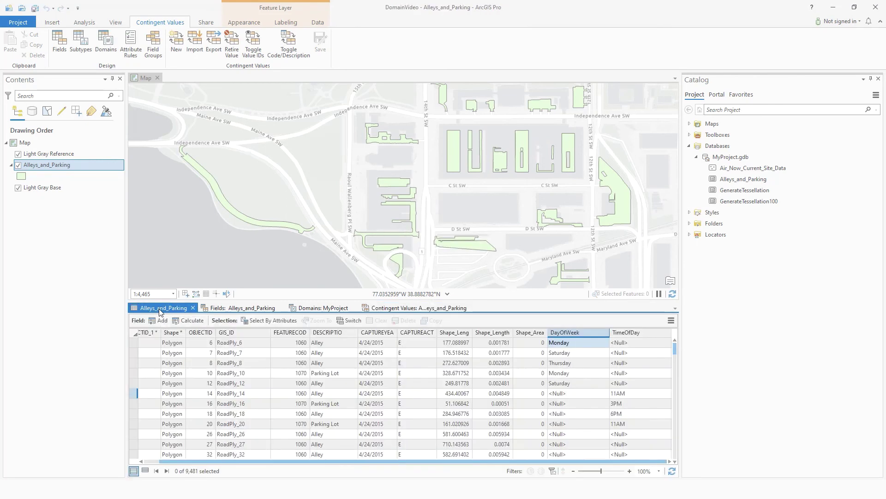
pyautogui.scroll(-2, 563, 394)
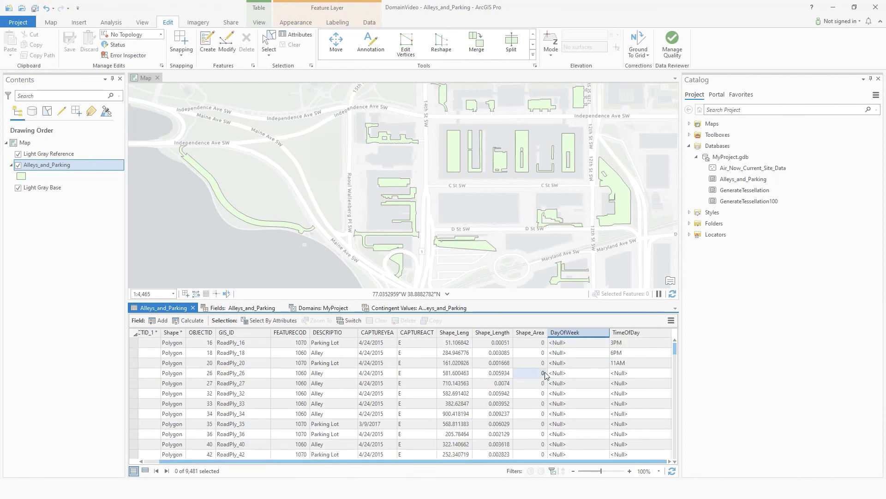
pyautogui.click(599, 394)
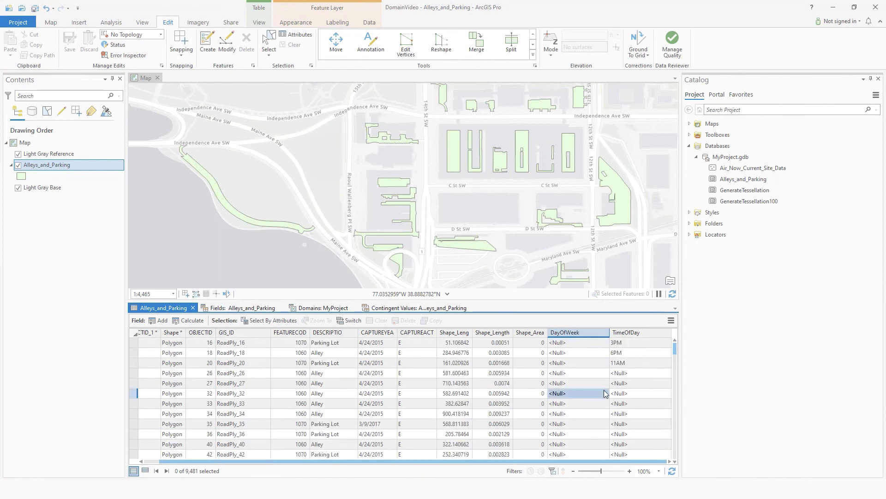
pyautogui.click(606, 394)
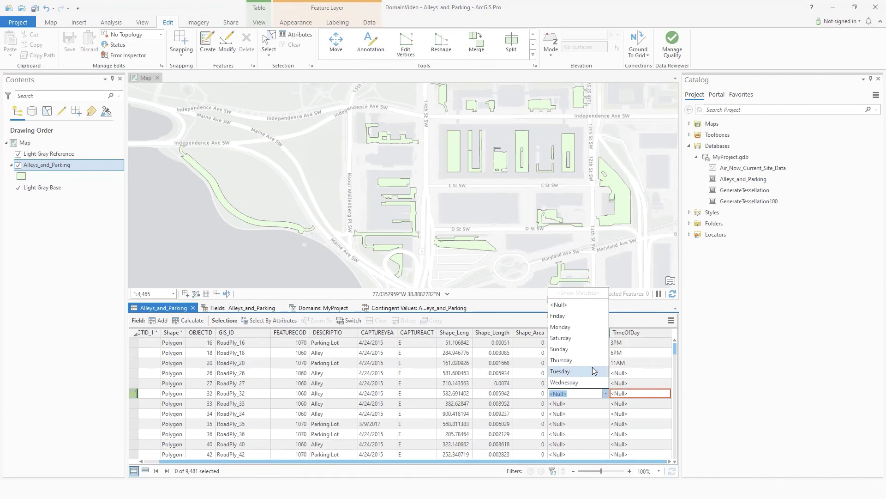
pyautogui.click(577, 315)
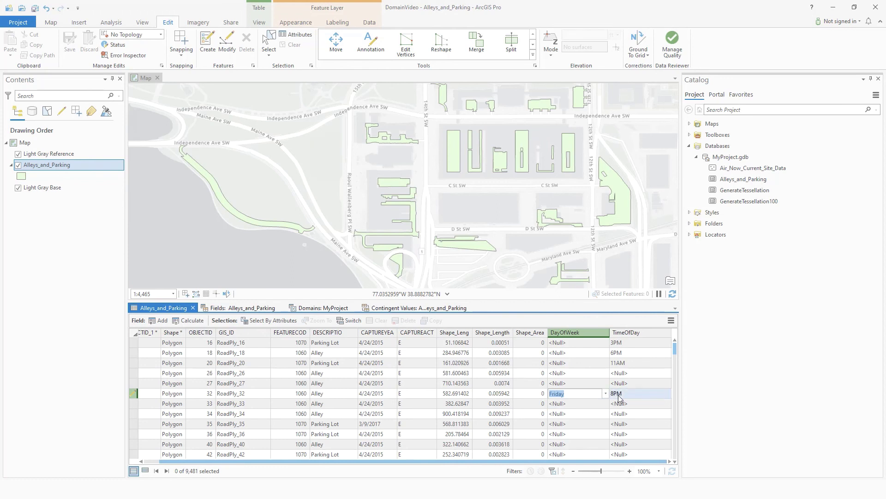
pyautogui.click(415, 310)
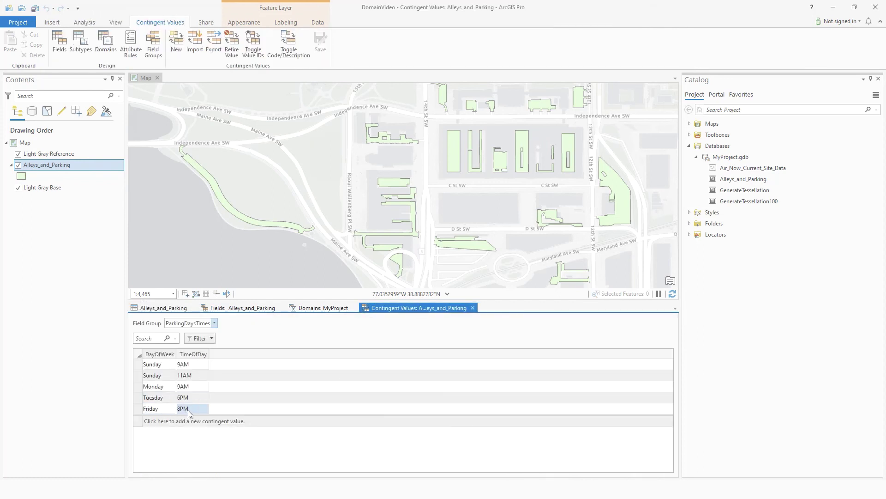
# Set RoadPly_33's DayOfWeek to Sunday and recheck the ParkingDaysTimes contingent values.
pyautogui.click(164, 308)
pyautogui.click(595, 403)
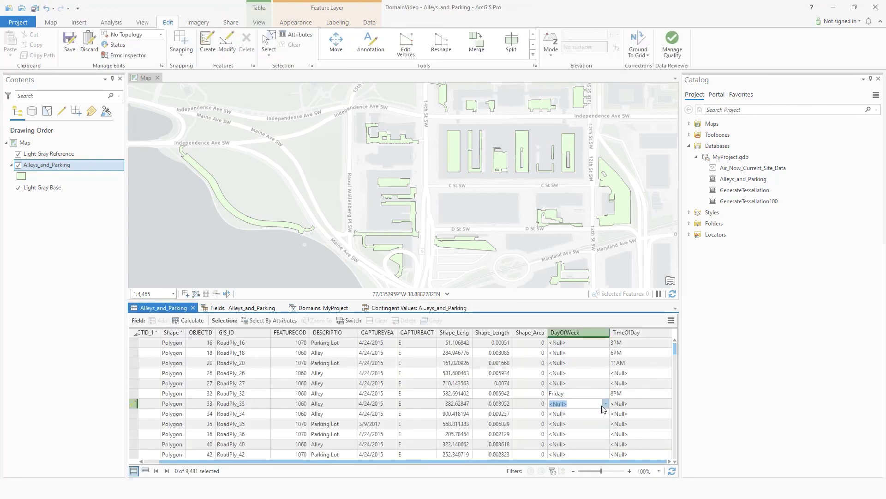
pyautogui.click(605, 403)
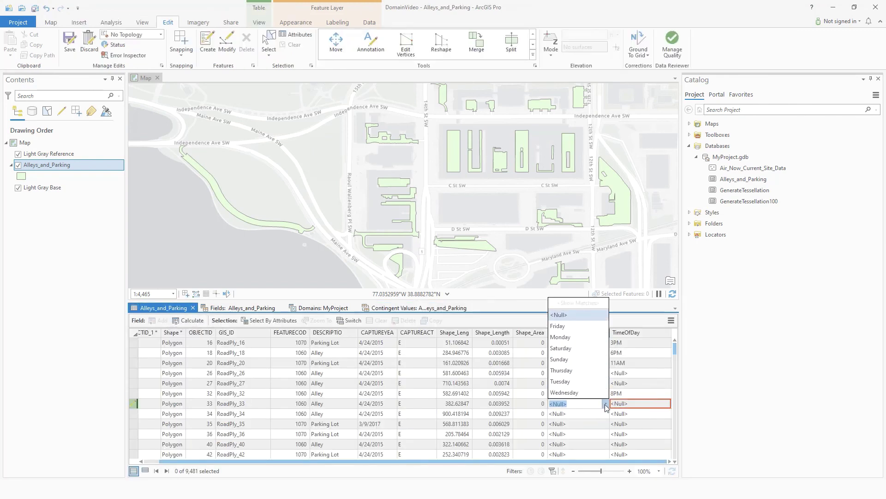
pyautogui.click(584, 361)
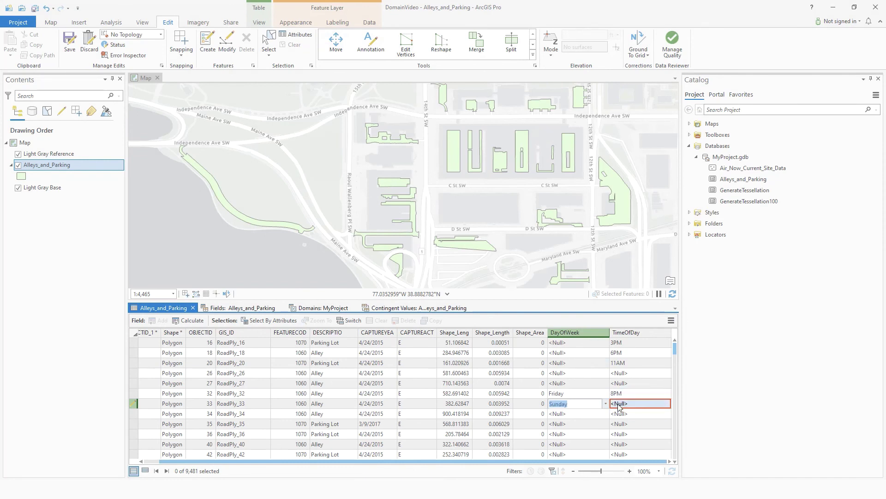
pyautogui.click(418, 308)
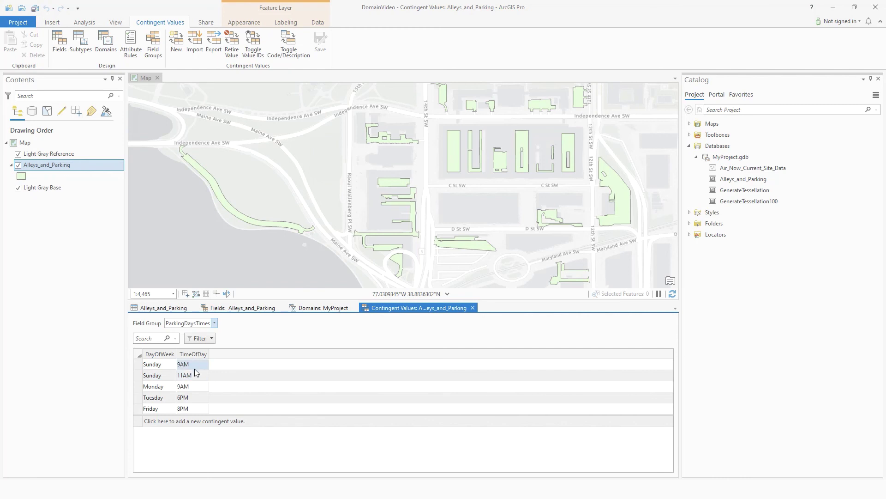
# Give RoadPly_33 Sunday as its day and 11AM as its time.
pyautogui.click(163, 308)
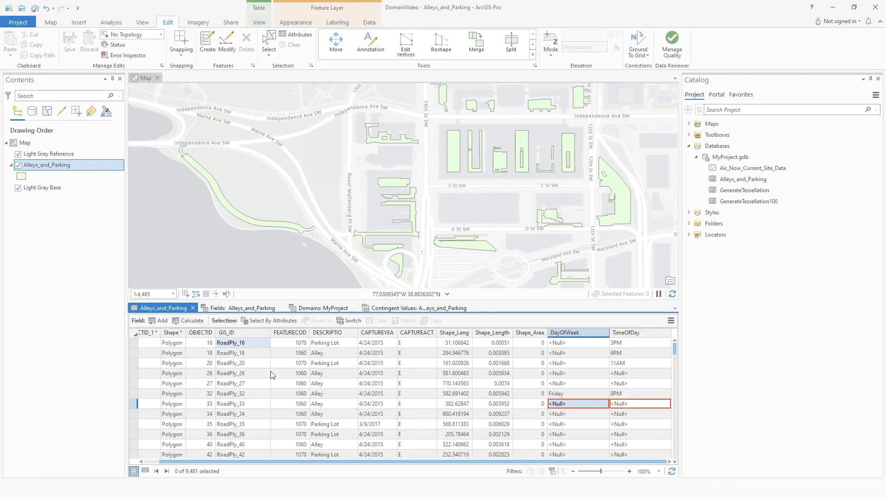
pyautogui.click(580, 404)
pyautogui.click(605, 404)
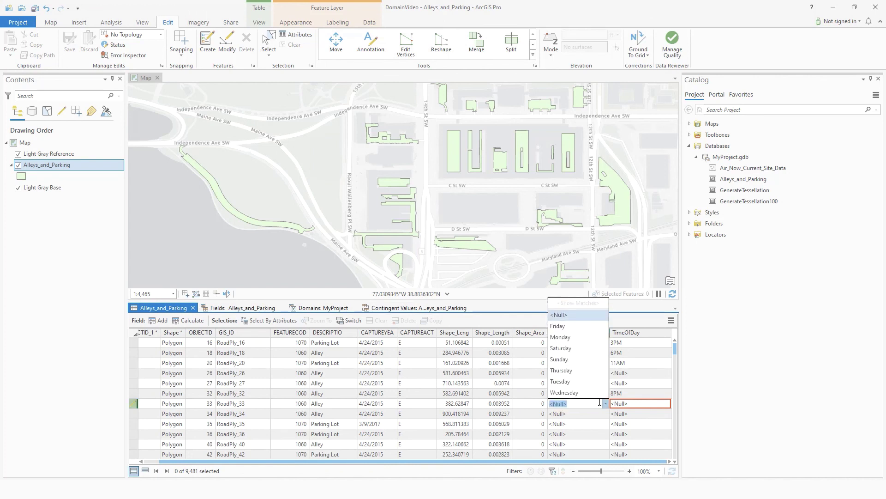
pyautogui.click(588, 360)
pyautogui.click(634, 404)
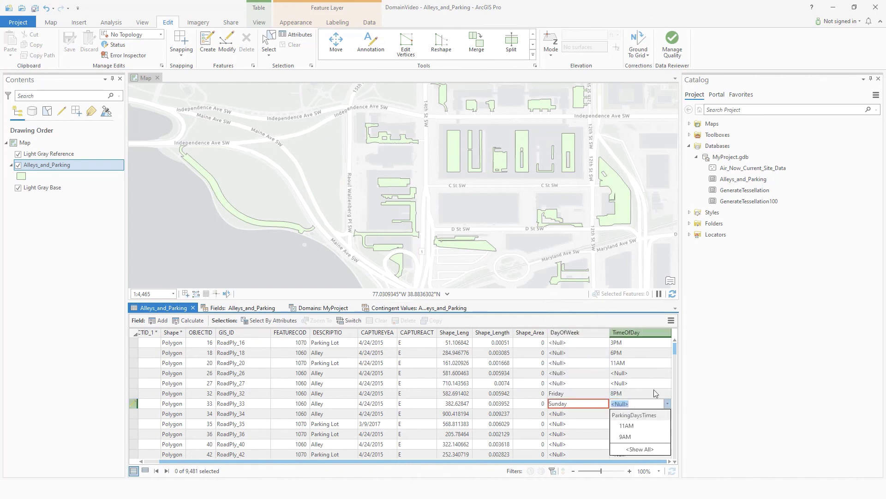
pyautogui.click(652, 425)
# Set RoadPly_34's day to Tuesday and give RoadPly_35 Sunday at 9AM.
pyautogui.click(605, 413)
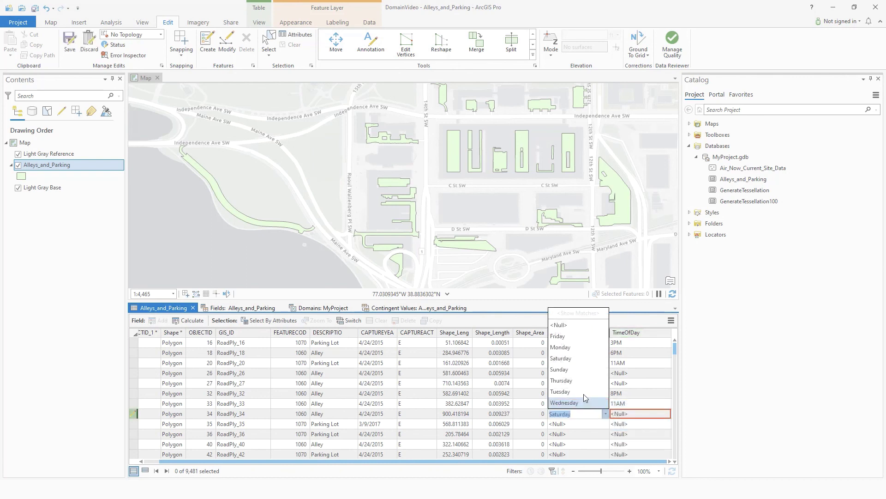
pyautogui.click(583, 394)
pyautogui.scroll(4, 600, 413)
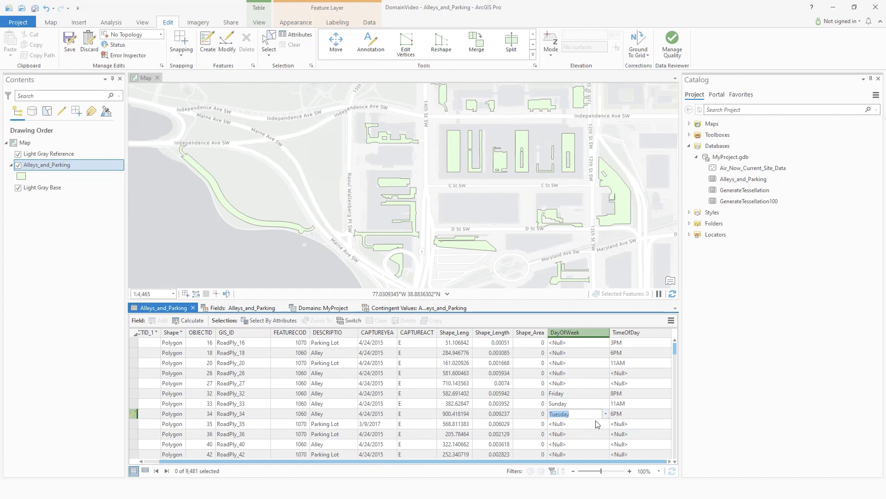
pyautogui.click(589, 423)
pyautogui.click(589, 425)
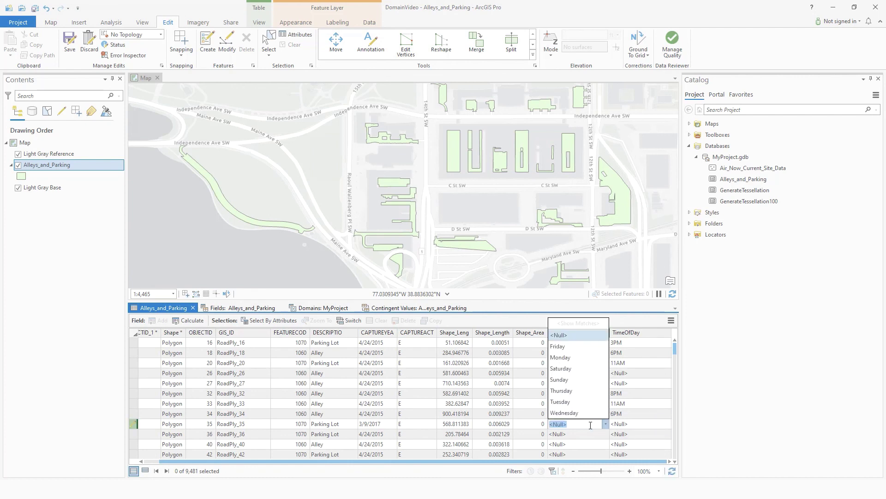
pyautogui.click(570, 378)
pyautogui.click(633, 423)
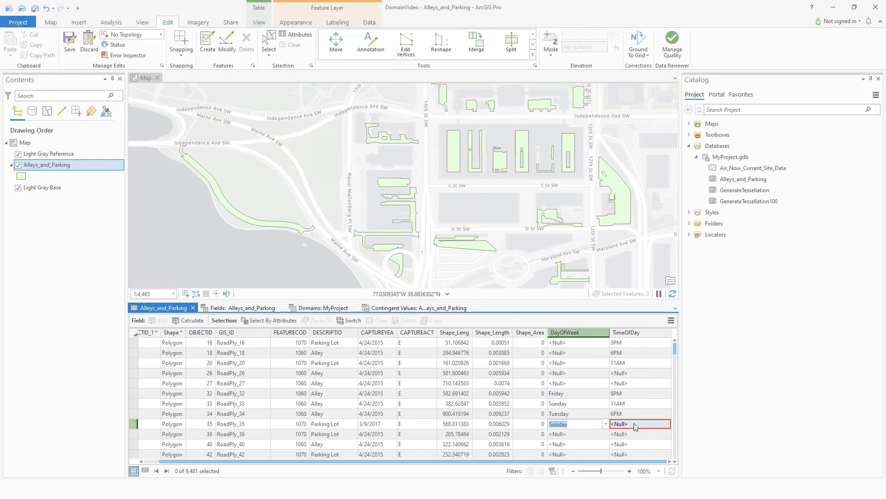
pyautogui.click(629, 457)
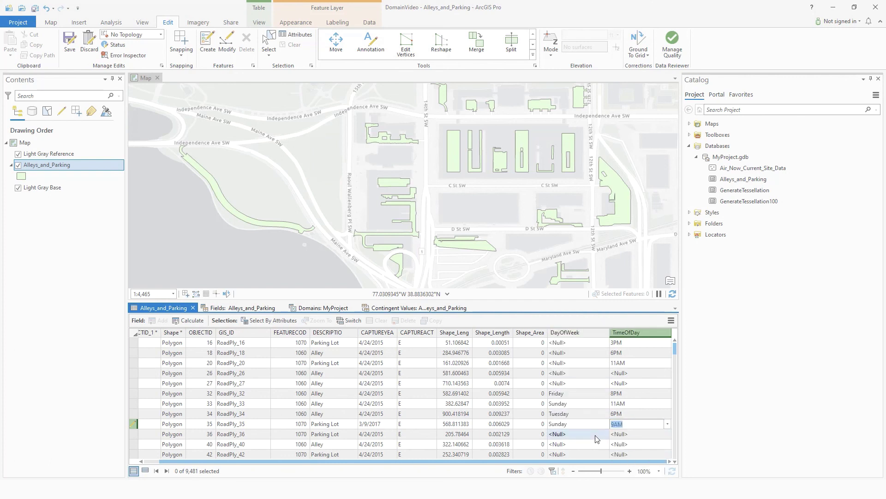